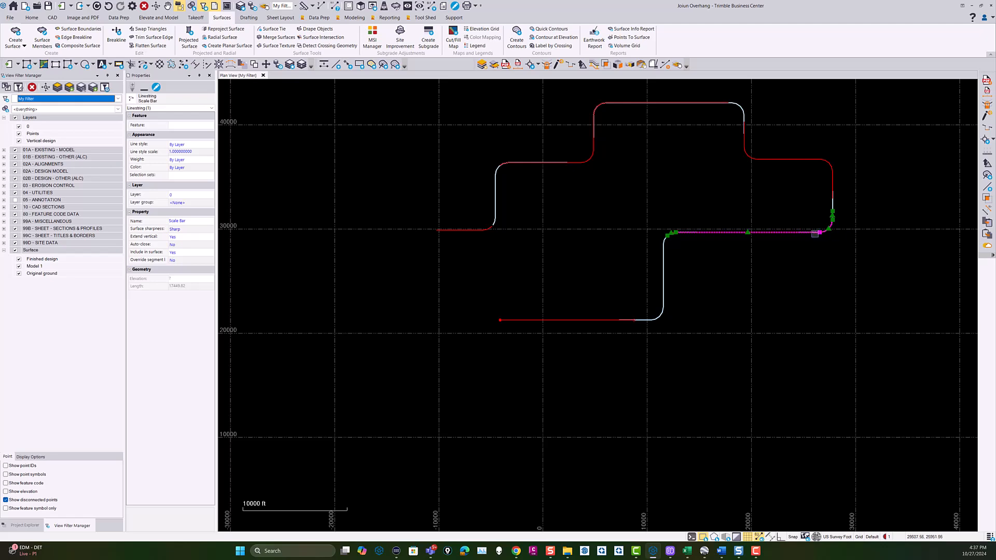
Examine the separate linestrings on the right side of the route to see where they overlap.
click(832, 179)
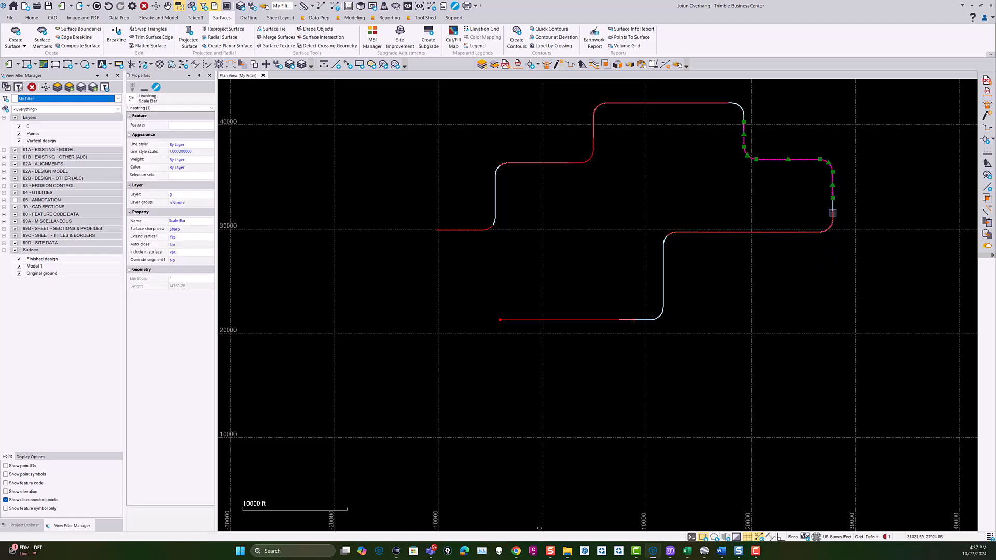
scroll(833, 214, up, 4)
click(831, 206)
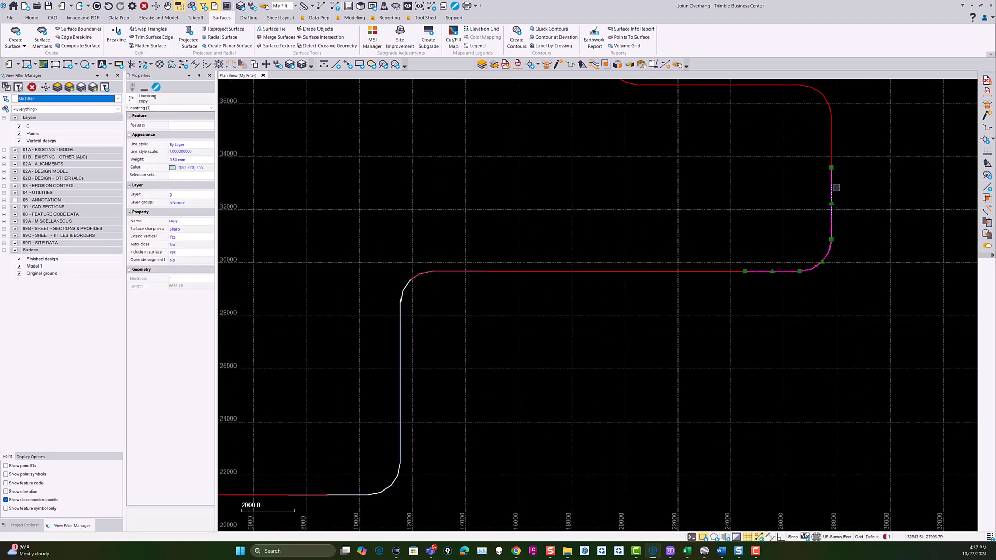
click(832, 148)
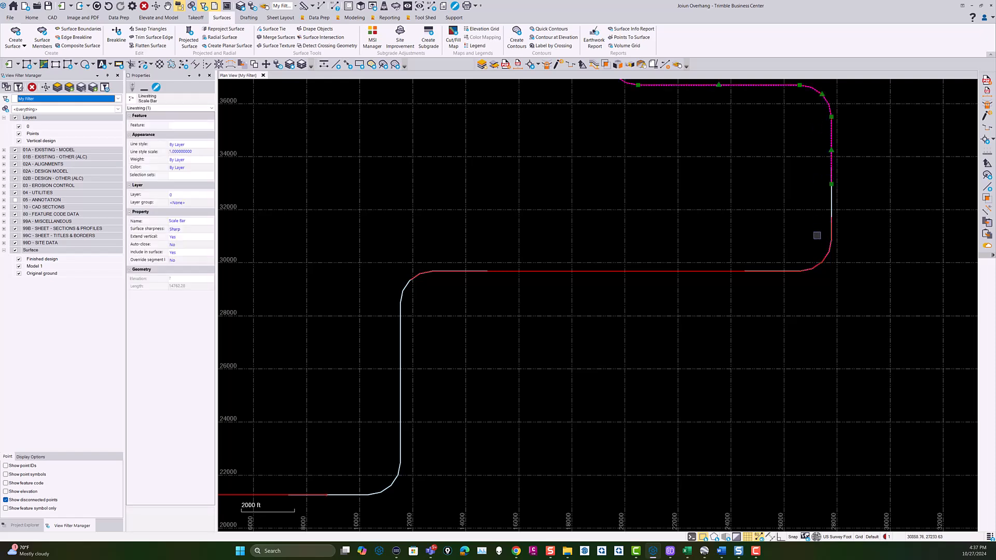
click(831, 203)
click(726, 271)
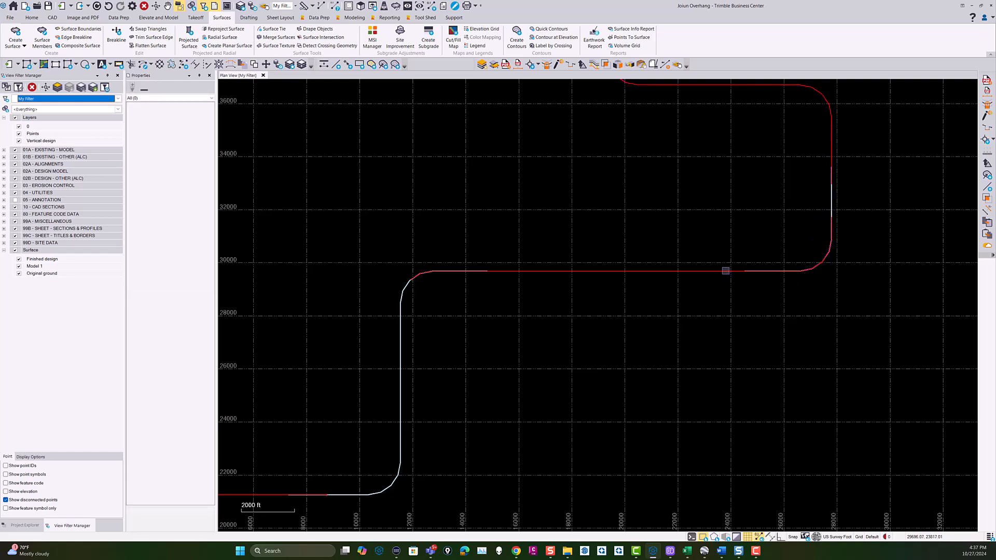
scroll(830, 204, down, 4)
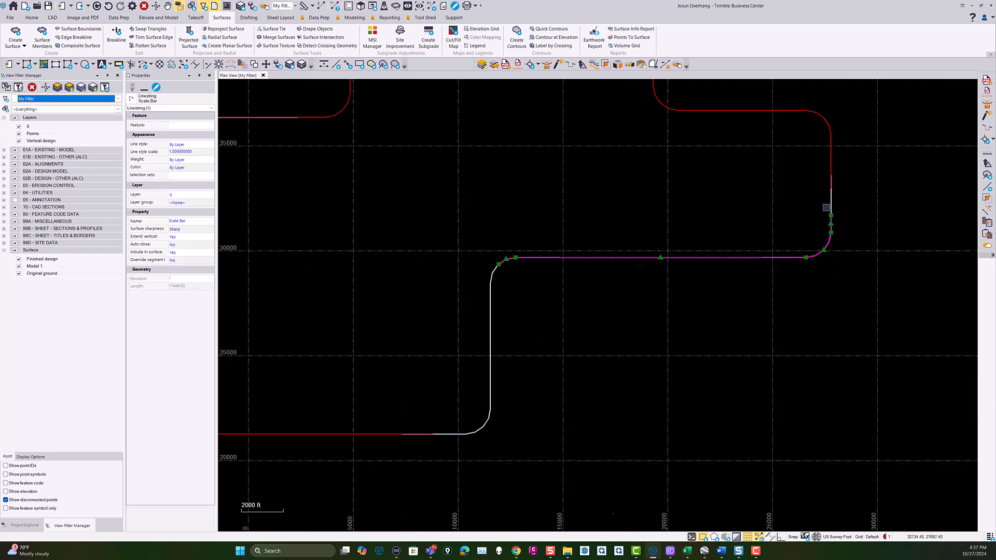
middle_drag(793, 258, 802, 273)
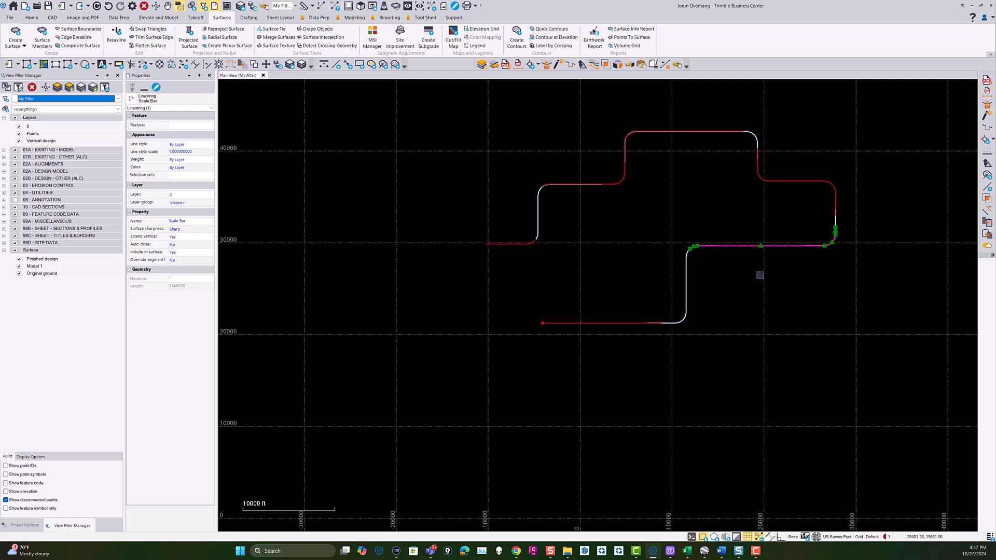
scroll(626, 207, up, 5)
scroll(516, 240, down, 2)
middle_drag(500, 272, 540, 296)
scroll(510, 285, up, 3)
scroll(511, 291, down, 5)
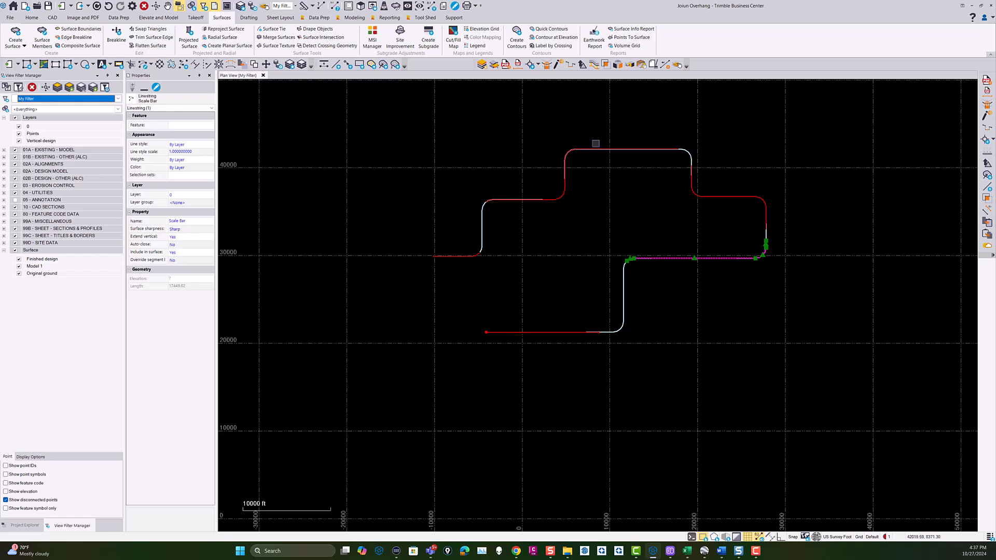
Start Smart Edit in Join mode with the Join - Overlap option and check the maximum join distance.
click(557, 65)
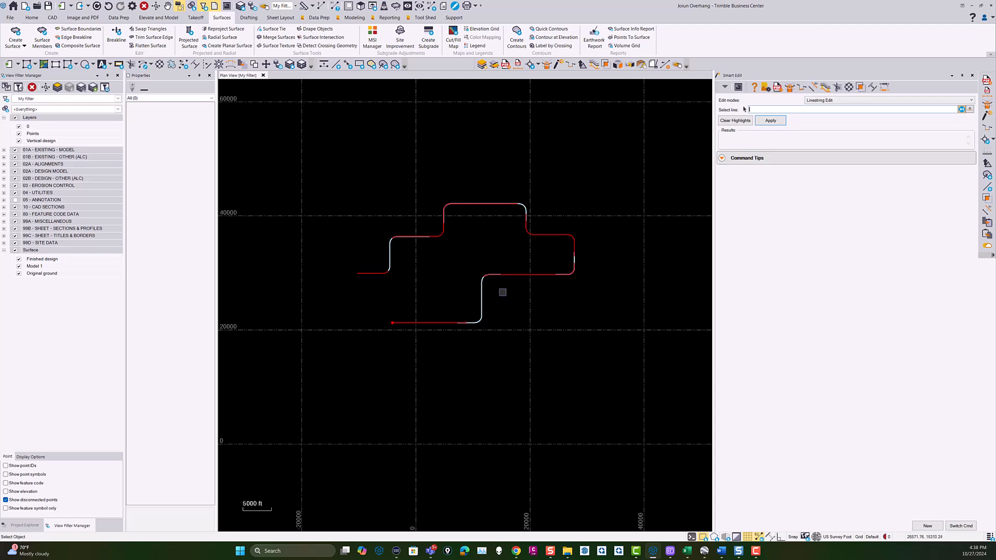
middle_drag(583, 282, 595, 279)
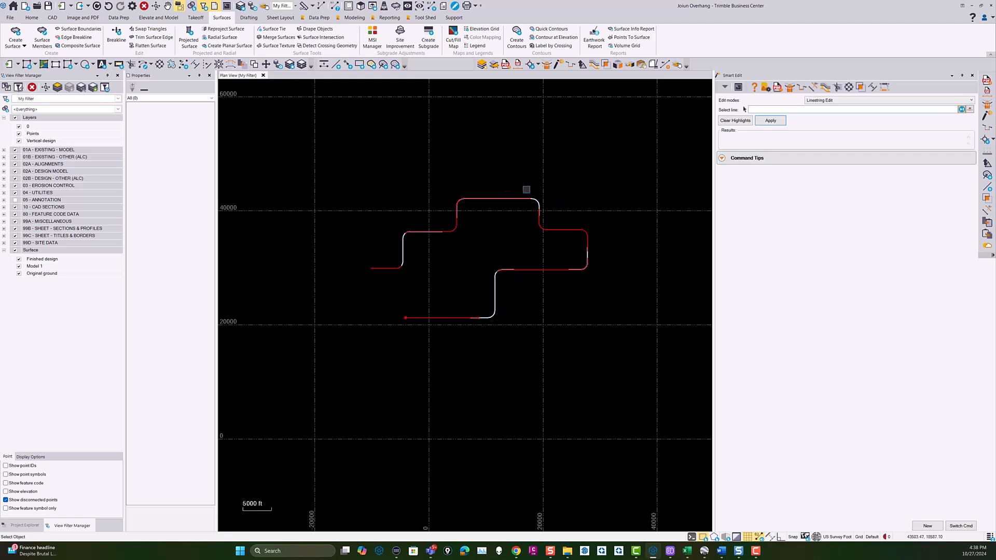
scroll(474, 316, up, 10)
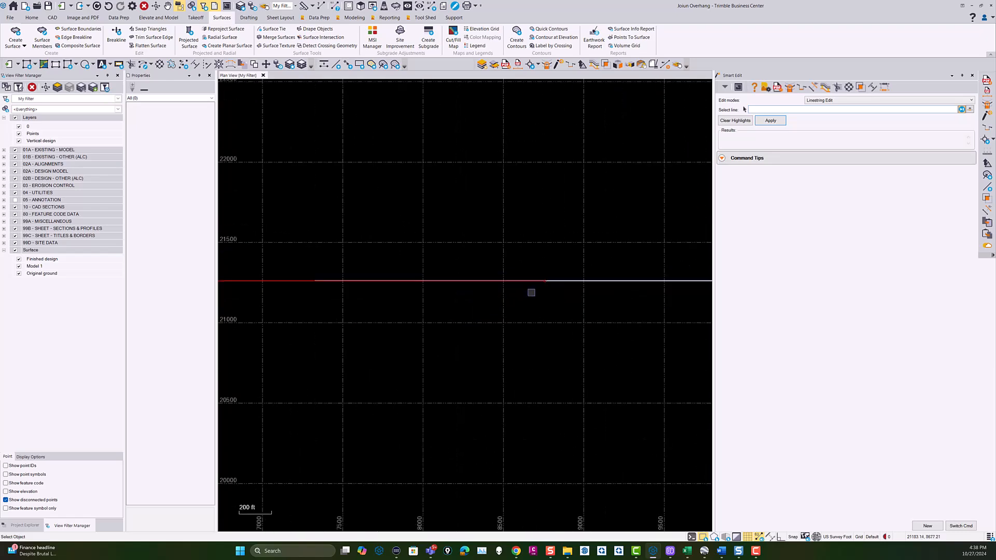
scroll(552, 290, down, 10)
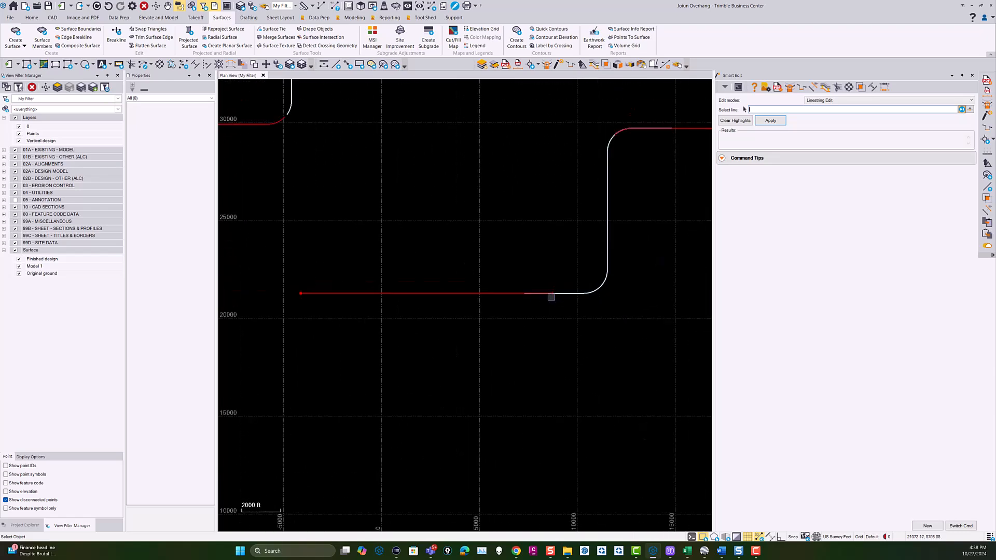
scroll(567, 251, down, 3)
middle_drag(577, 268, 503, 271)
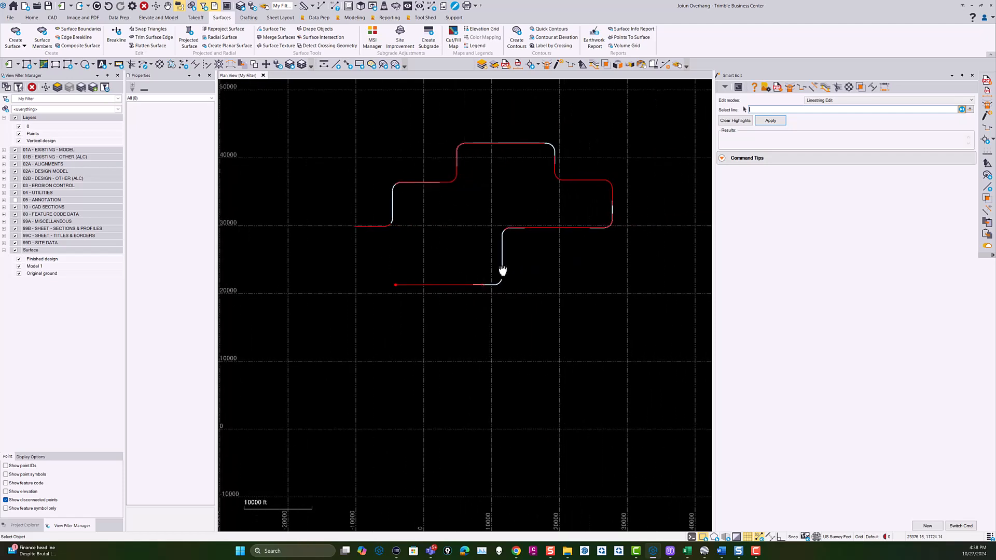
click(821, 107)
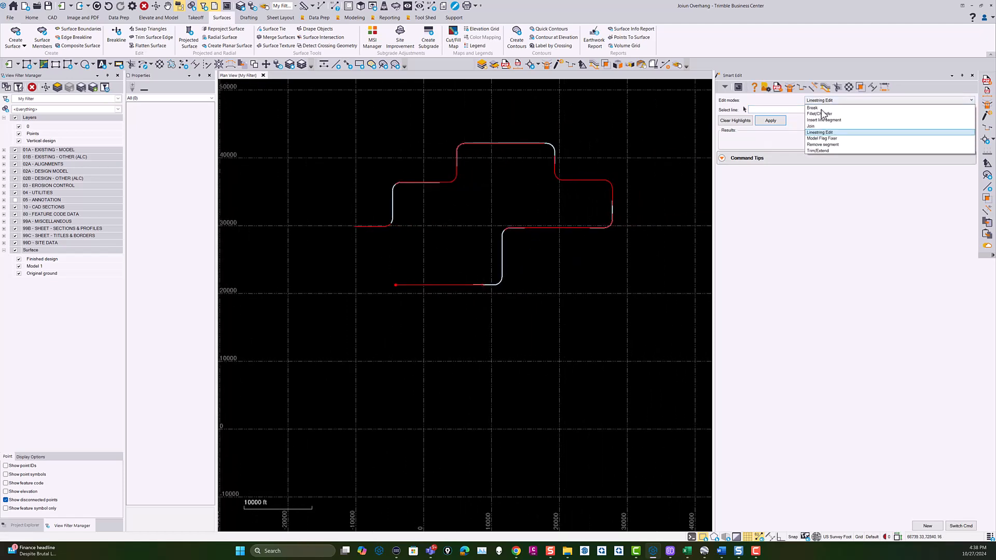
click(818, 131)
click(797, 128)
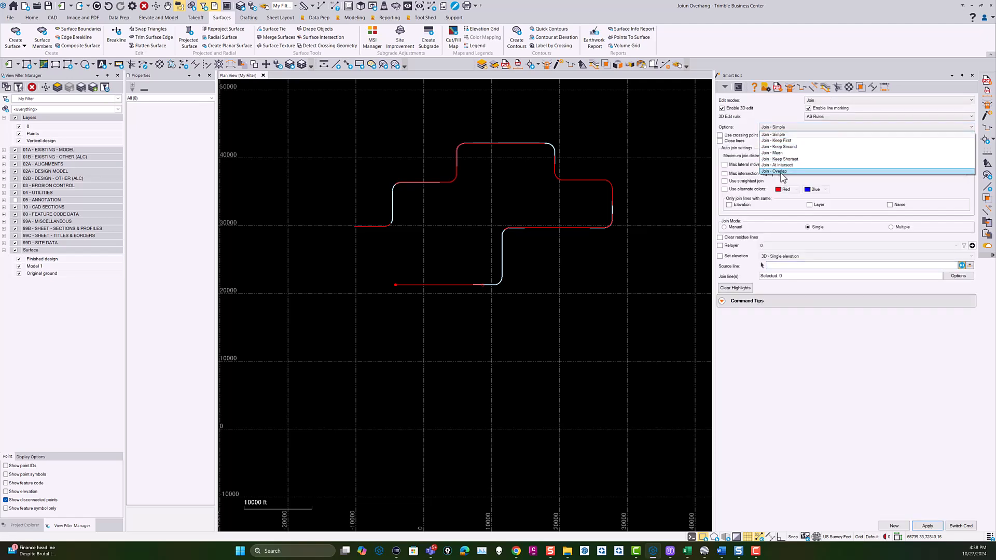
click(783, 172)
click(802, 155)
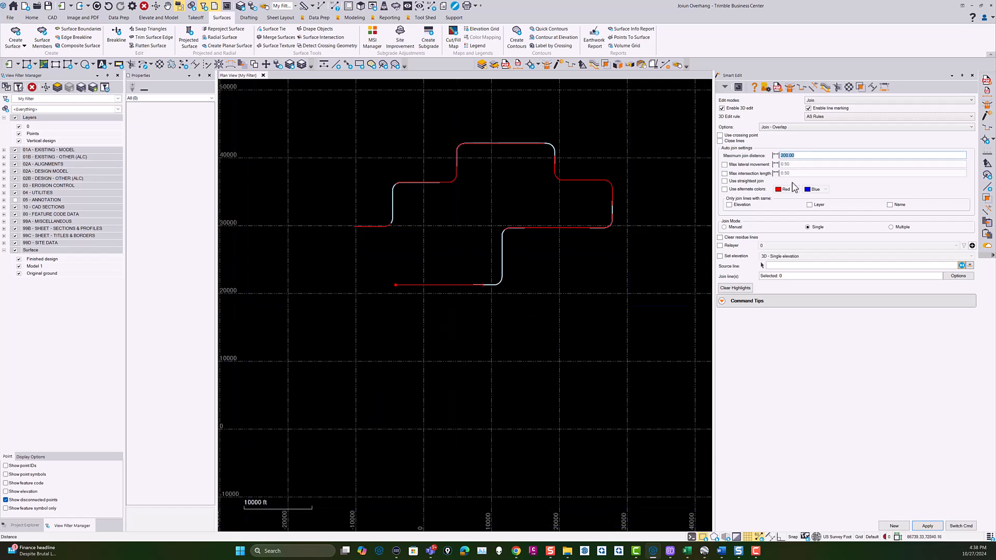
drag(806, 154, 747, 162)
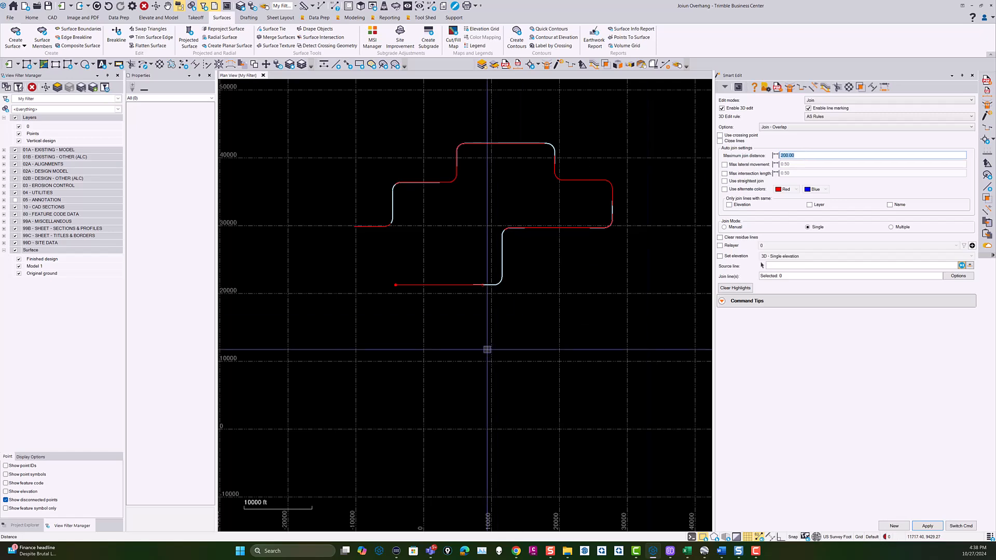
Use the red linestring at the route's upper-left end as source line and join the adjoining linestrings up to the second riser.
scroll(495, 285, up, 2)
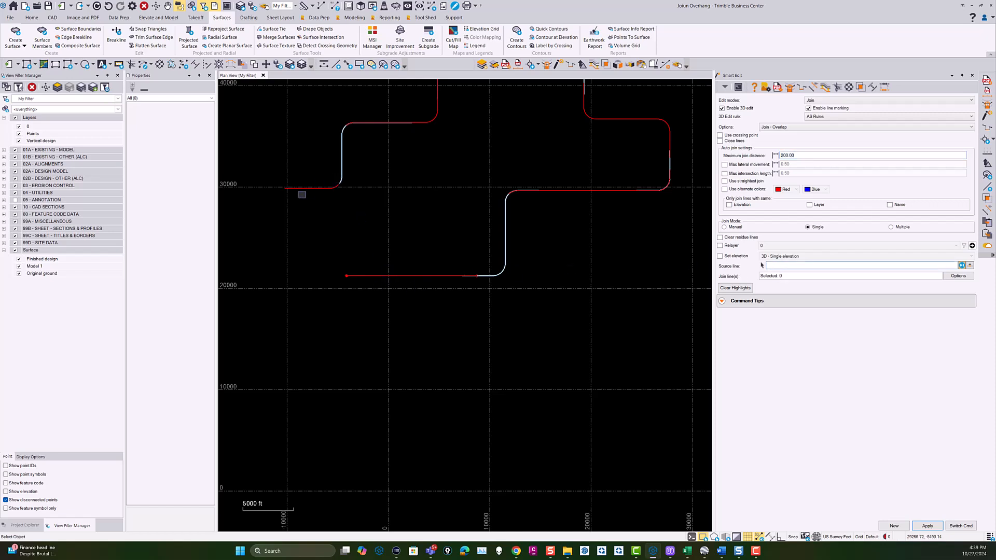
click(332, 191)
scroll(331, 180, up, 3)
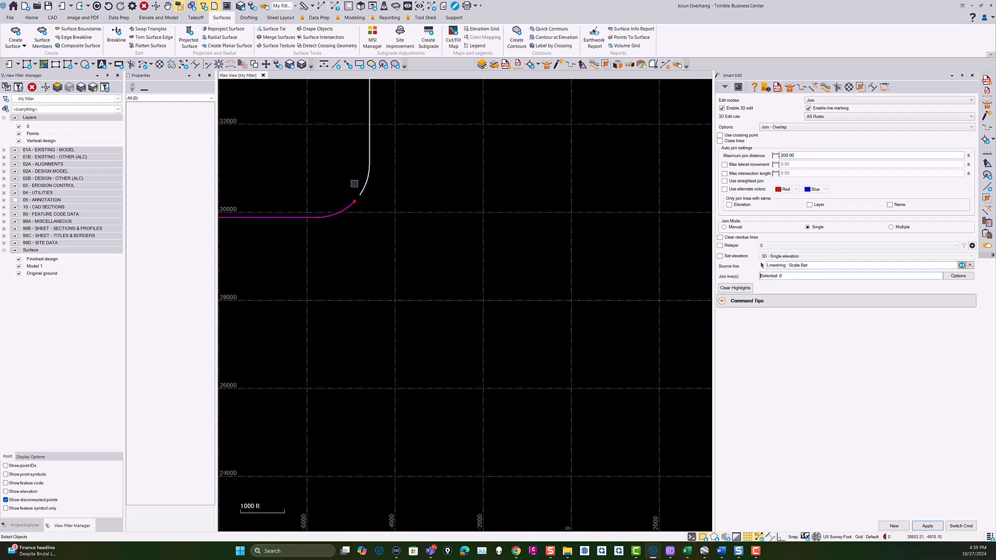
scroll(436, 186, down, 2)
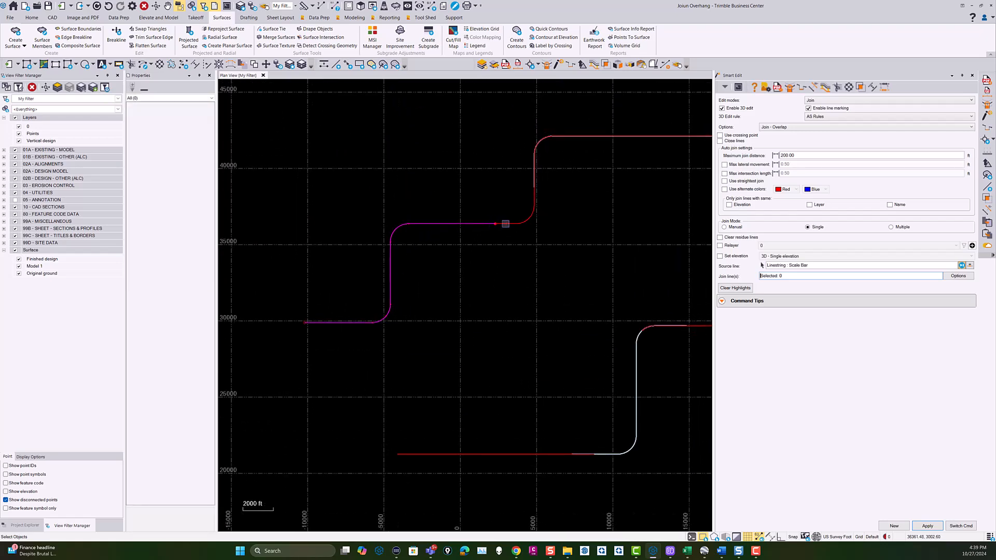
scroll(551, 236, up, 2)
scroll(503, 261, up, 1)
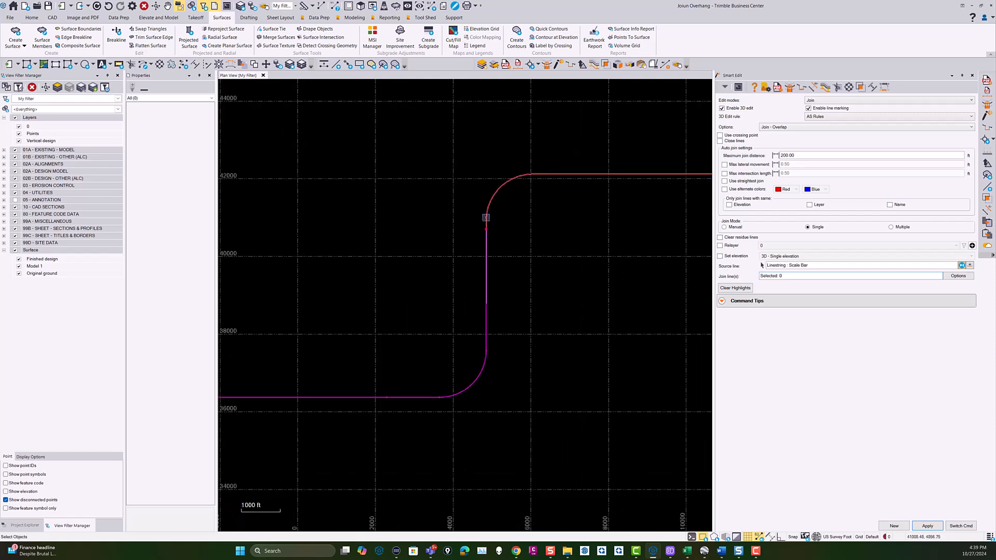
Join the overlapping Scale Bar linestring on the second riser to the source line, extending it along the route's upper edge.
click(486, 218)
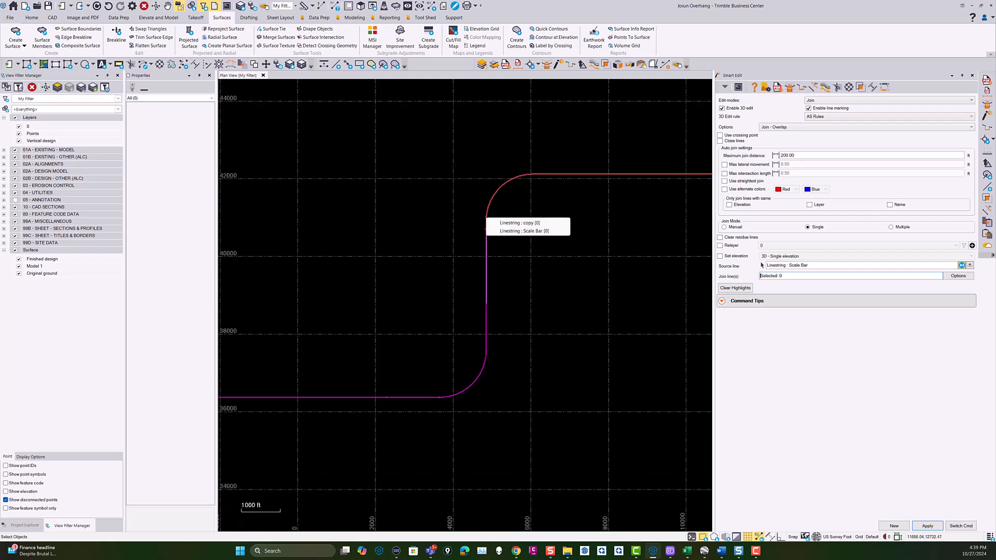
click(524, 231)
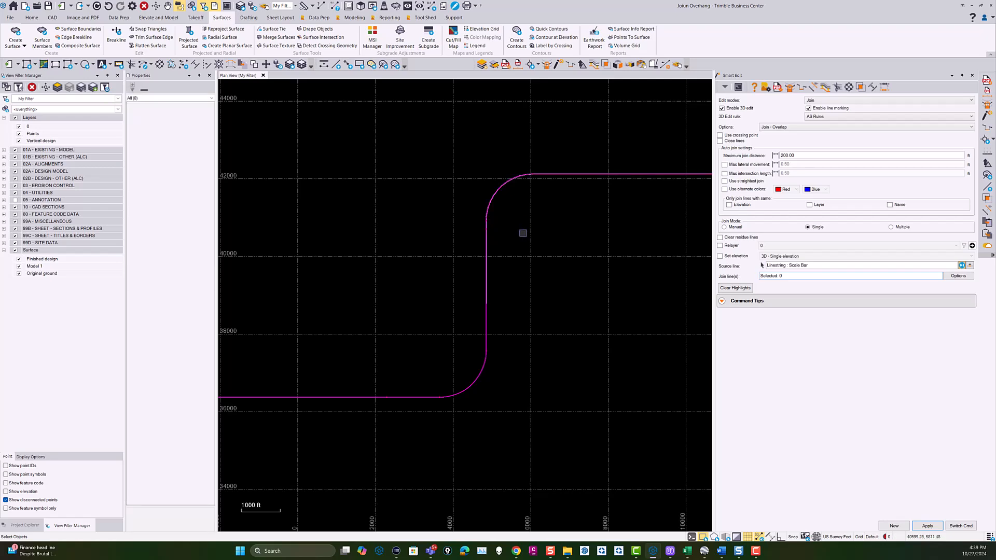
scroll(516, 233, down, 2)
scroll(482, 226, down, 2)
Try to join the white copy linestring at the upper-right bend to the end of the source line.
scroll(524, 214, up, 5)
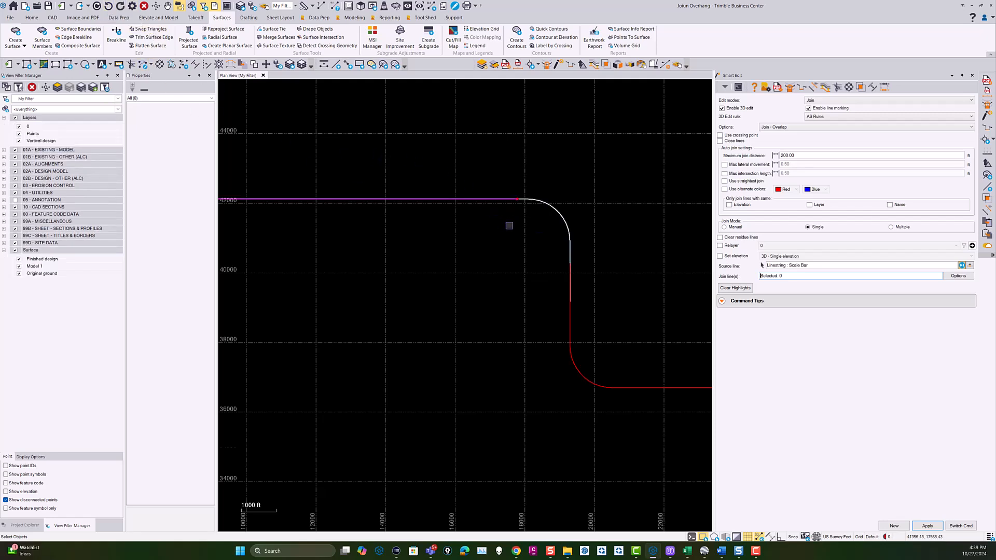
scroll(508, 225, down, 3)
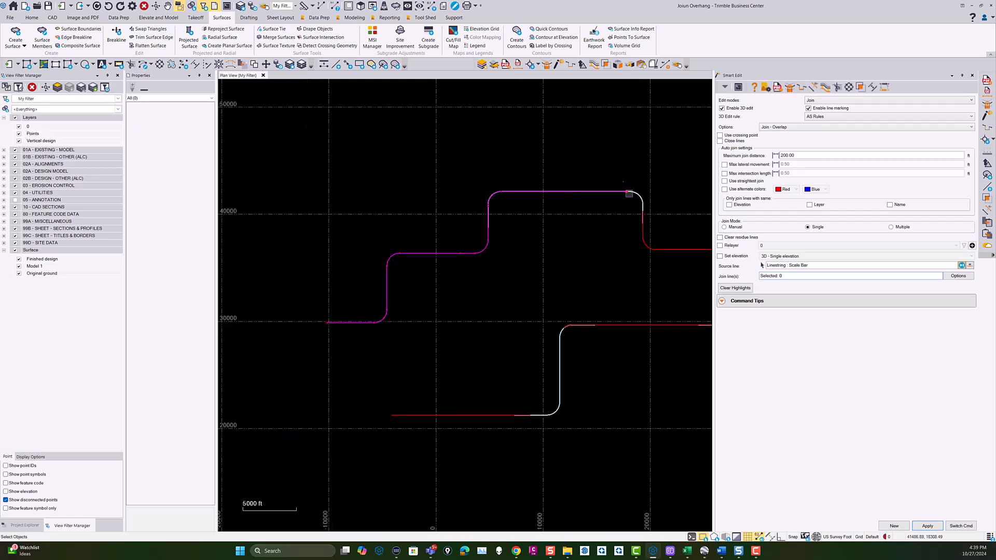
scroll(646, 196, up, 6)
scroll(579, 186, down, 3)
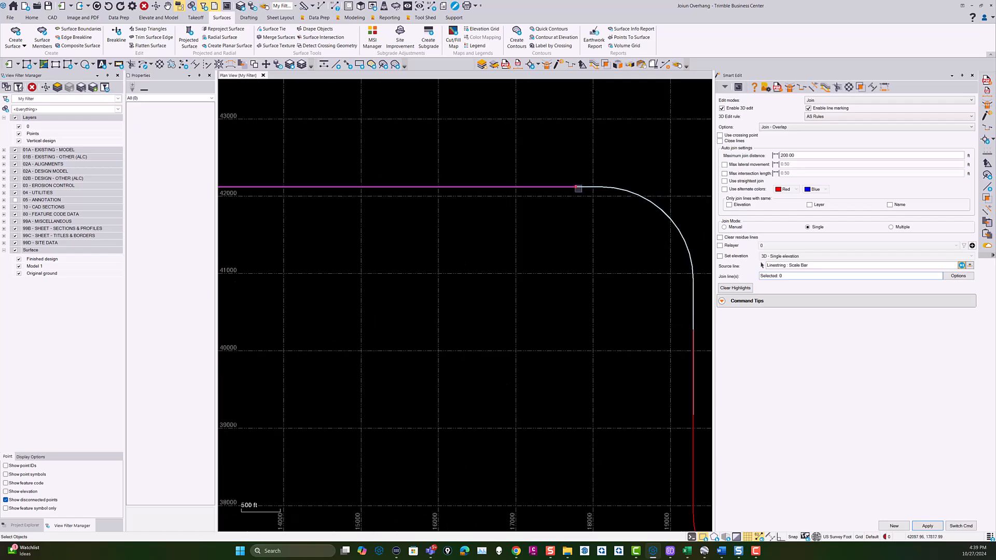
scroll(576, 193, up, 1)
scroll(574, 182, up, 4)
scroll(571, 180, down, 3)
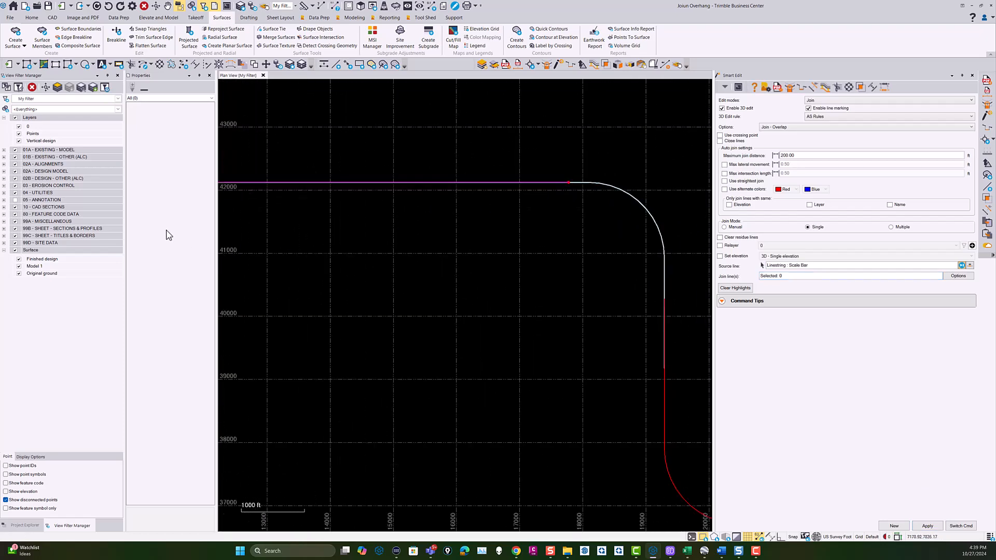
click(607, 184)
scroll(601, 188, down, 5)
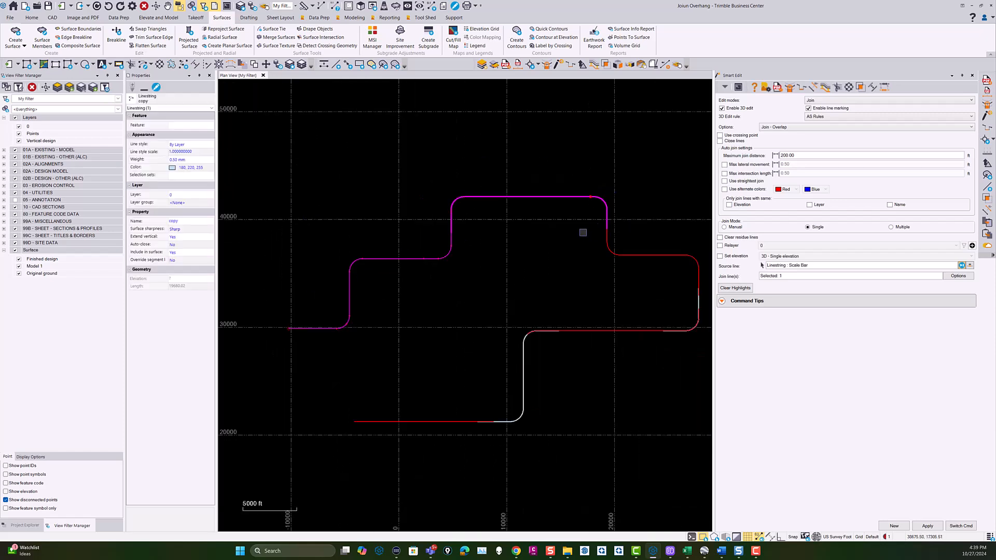
Try the red Scale Bar linestring below the upper-right bend as the join line, then clear that selection.
click(572, 222)
click(601, 199)
click(609, 177)
click(607, 238)
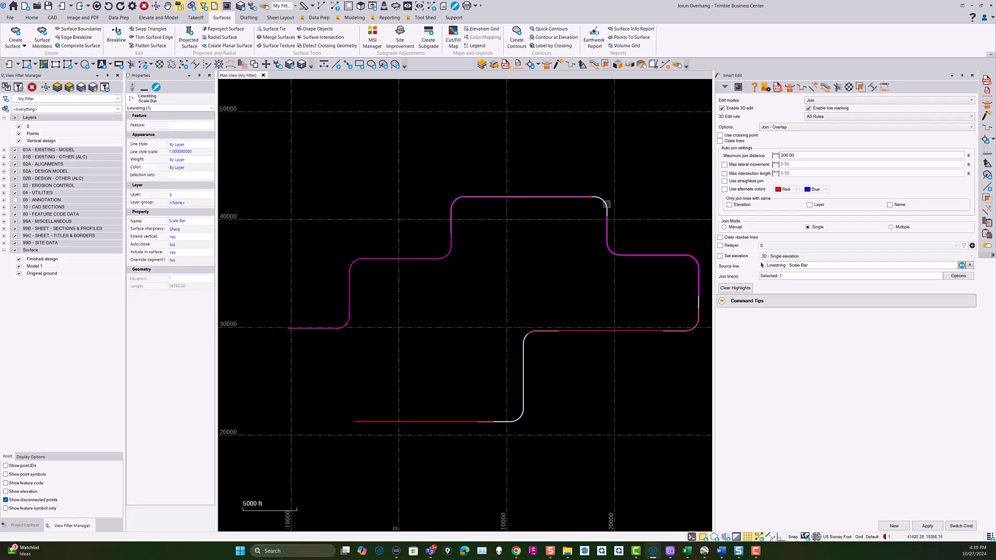
scroll(606, 204, up, 5)
click(601, 176)
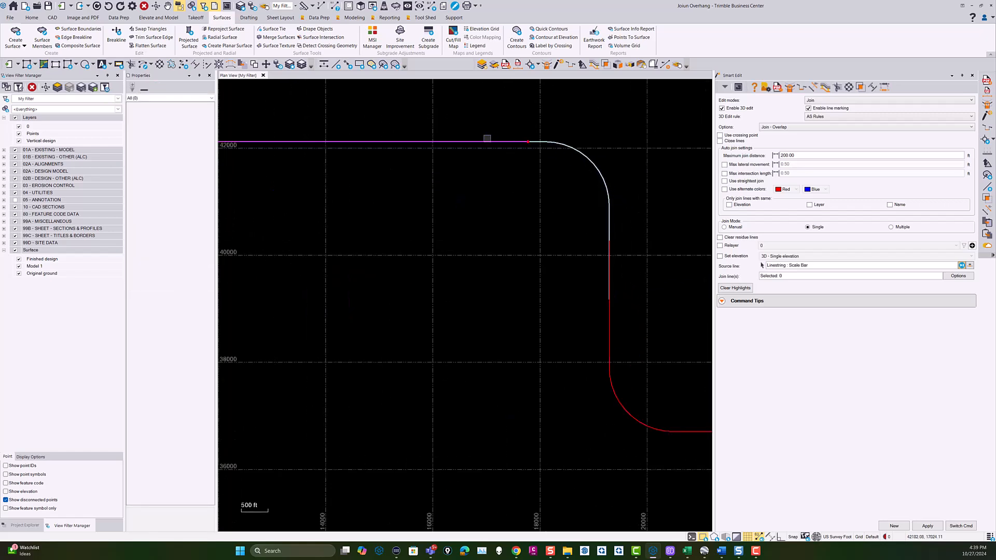
click(521, 149)
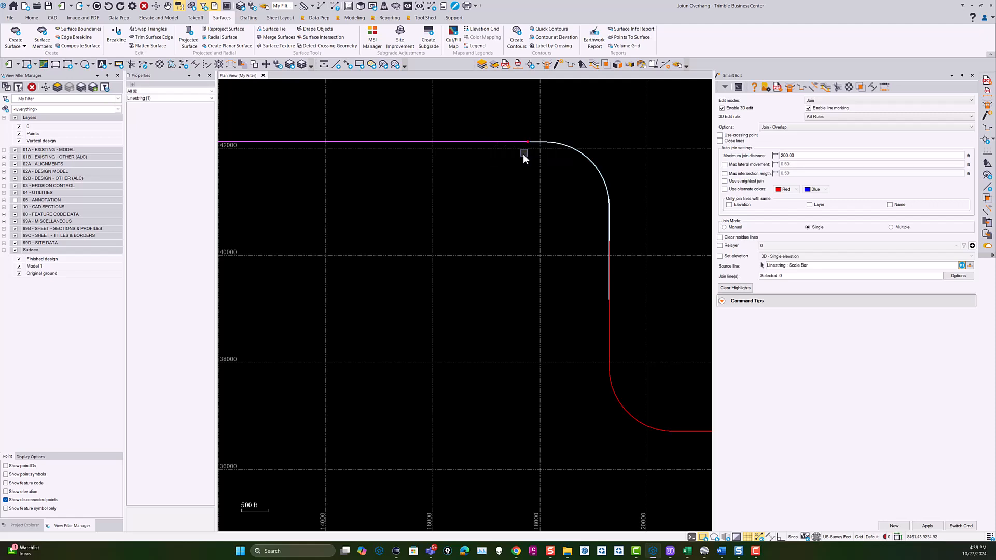
Pick the copy linestring near the source line's end as the join line again, then deselect it.
scroll(516, 160, down, 1)
scroll(516, 162, down, 2)
click(501, 153)
click(525, 159)
scroll(491, 188, down, 5)
middle_drag(491, 188, 538, 183)
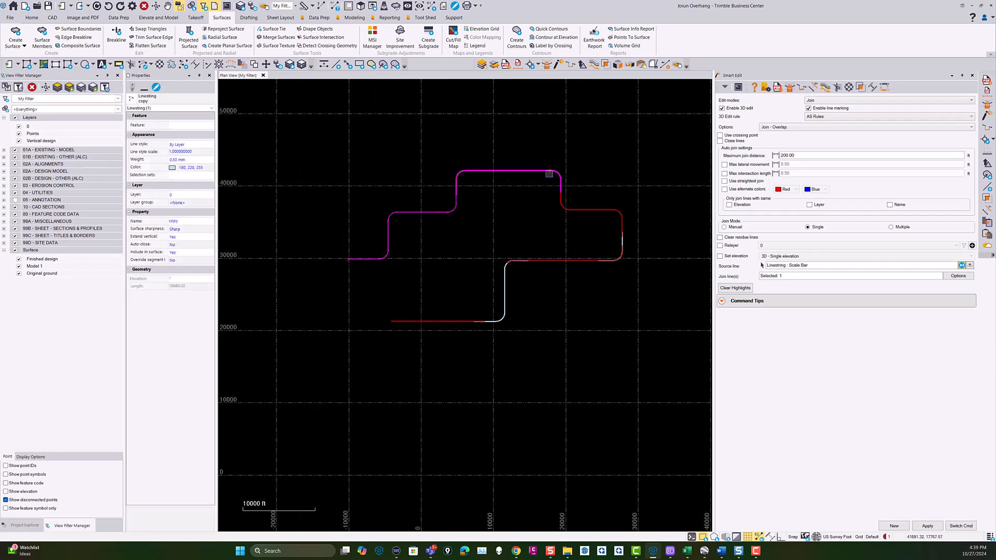
click(543, 185)
click(549, 181)
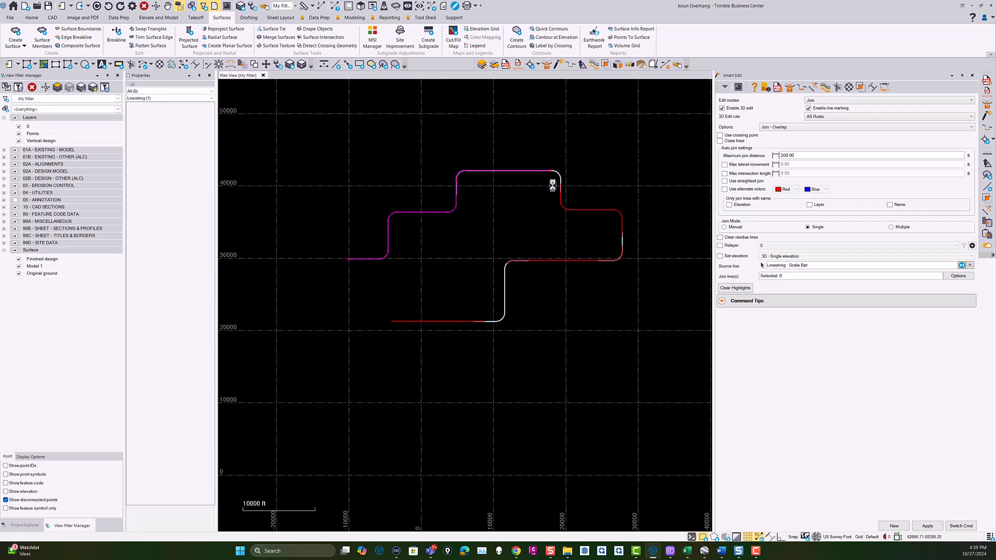
Try to join the white copy linestring at the upper-right bend to the Scale Bar source line again.
scroll(540, 175, up, 5)
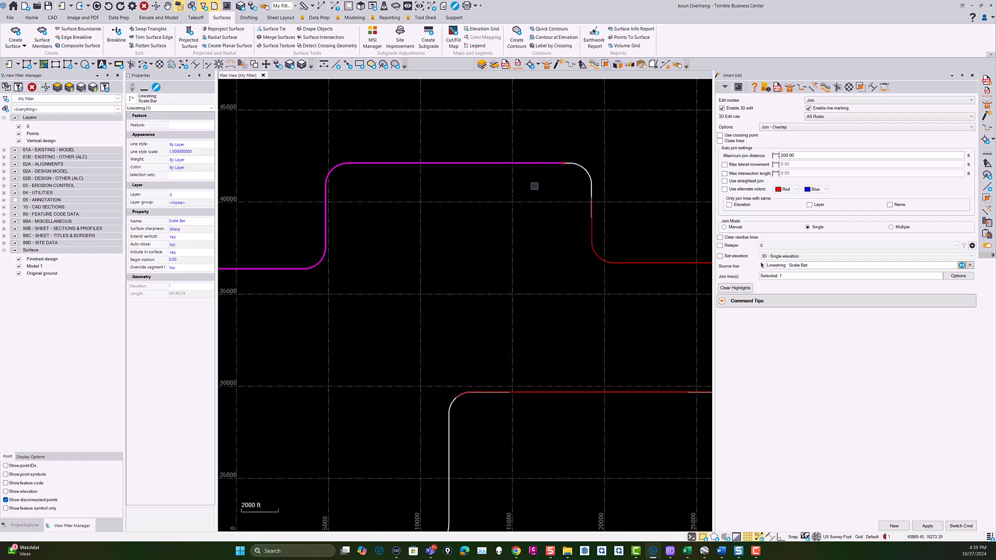
click(539, 177)
click(536, 165)
click(555, 172)
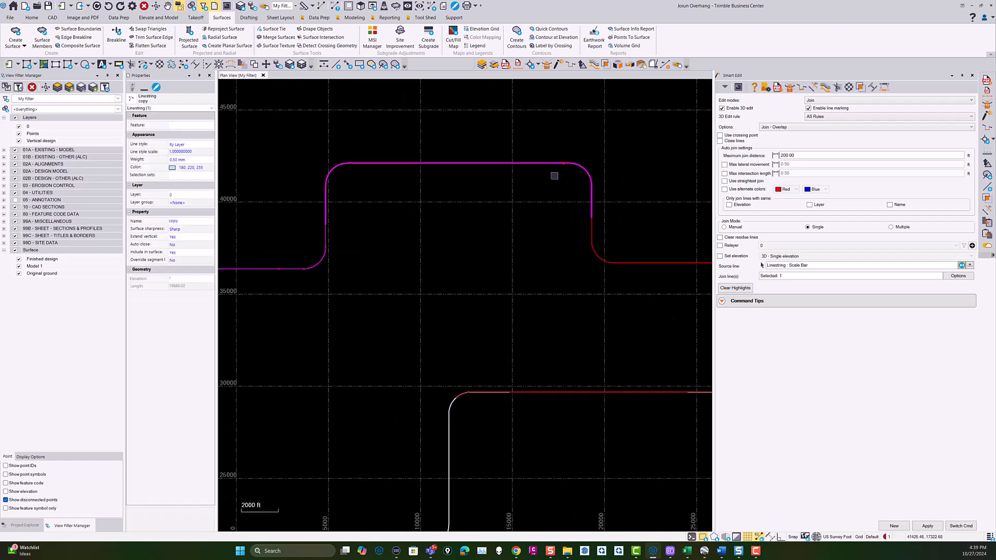
Set the copy linestring along the upper edge as the source line and join the red linestring below the upper-right bend.
scroll(550, 177, down, 4)
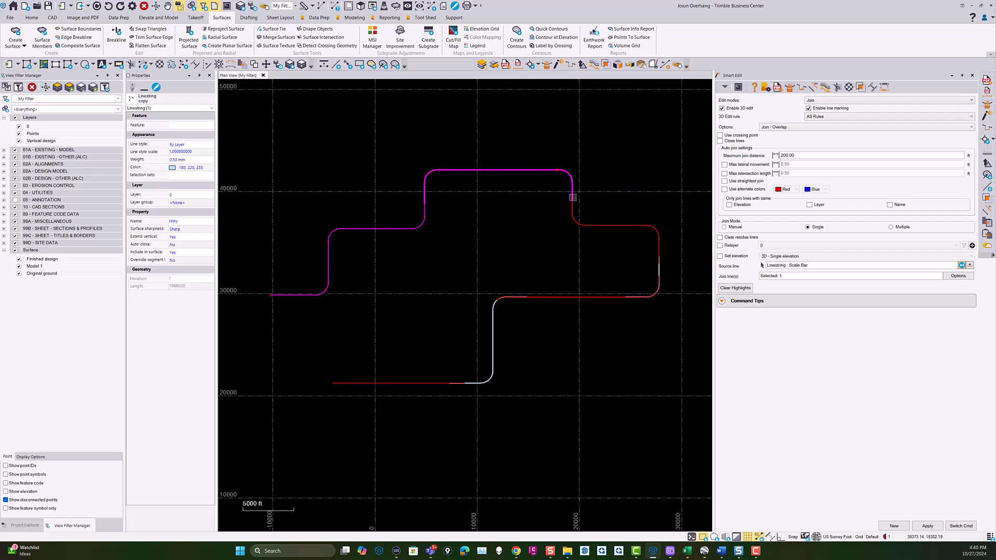
click(813, 266)
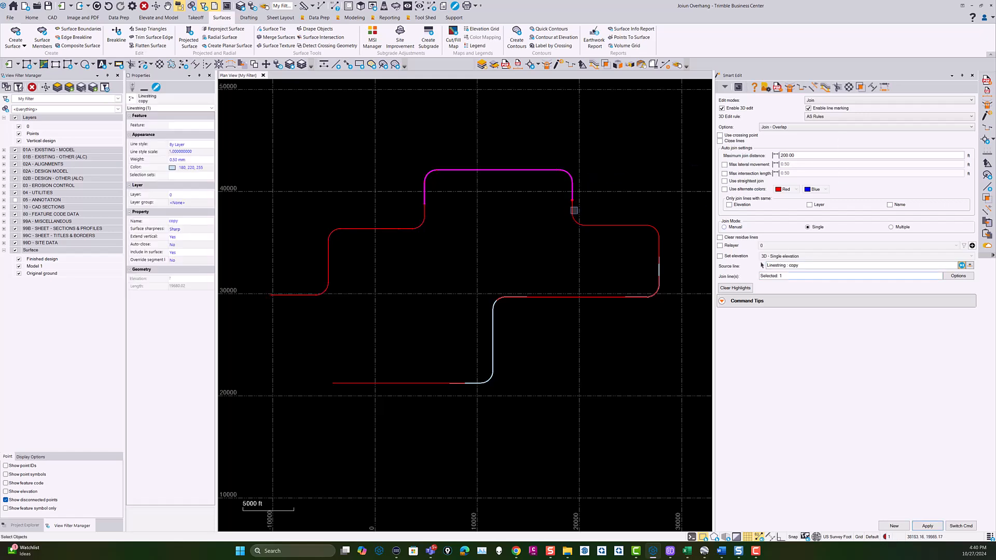
click(573, 209)
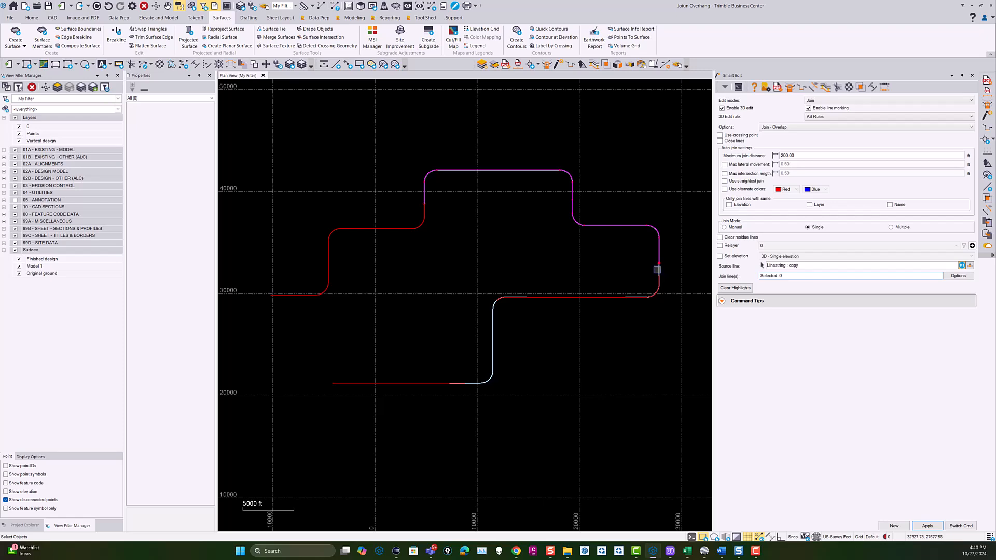
Join the remaining overlapping linestrings from the right-hand bend to the route's lower-left end onto the copy source line.
scroll(656, 269, up, 5)
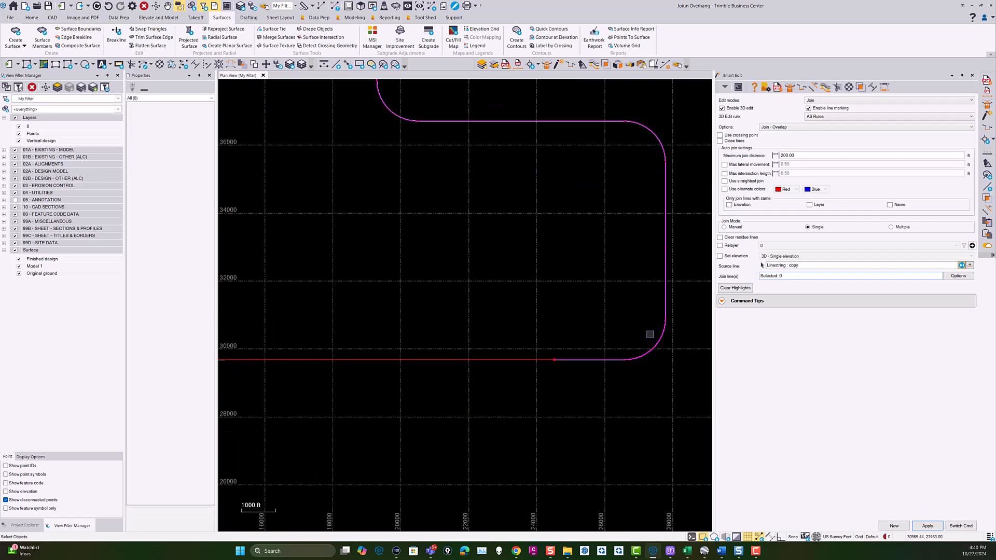
scroll(538, 363, down, 3)
scroll(482, 273, up, 3)
click(451, 259)
middle_drag(460, 306, 560, 110)
click(434, 266)
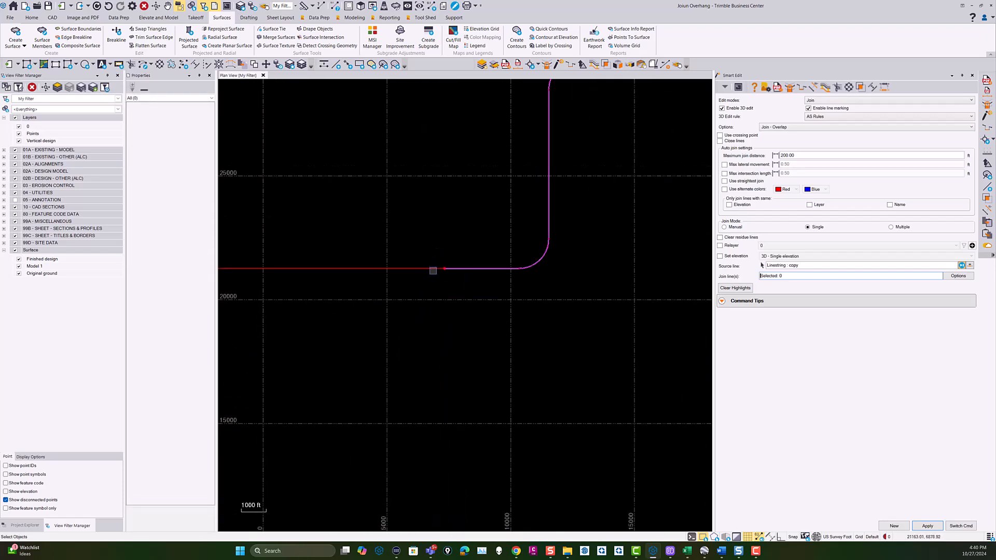
scroll(434, 275, down, 5)
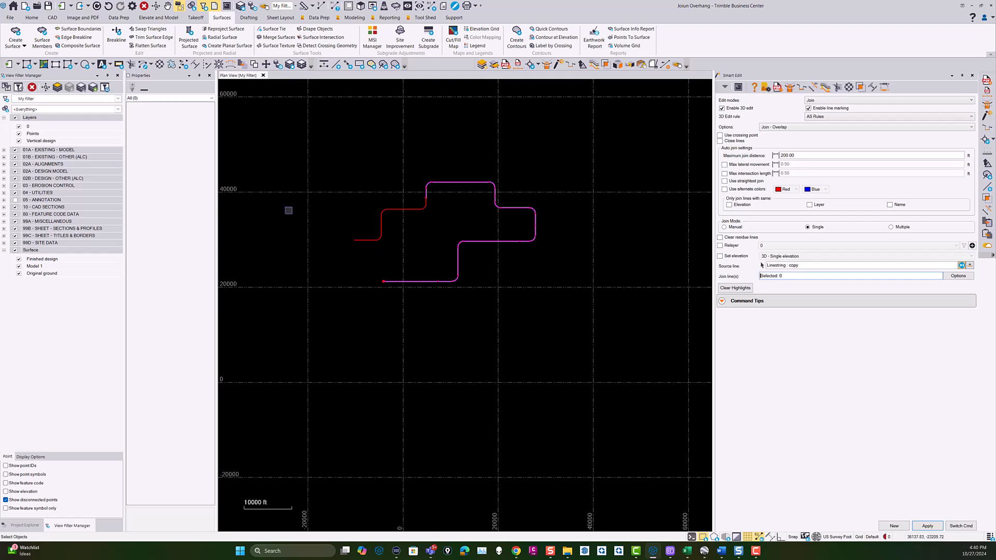
Inspect the overlap on the second riser between the joined copy line and the red Scale Bar line, and close Smart Edit.
scroll(442, 203, up, 1)
scroll(442, 202, up, 4)
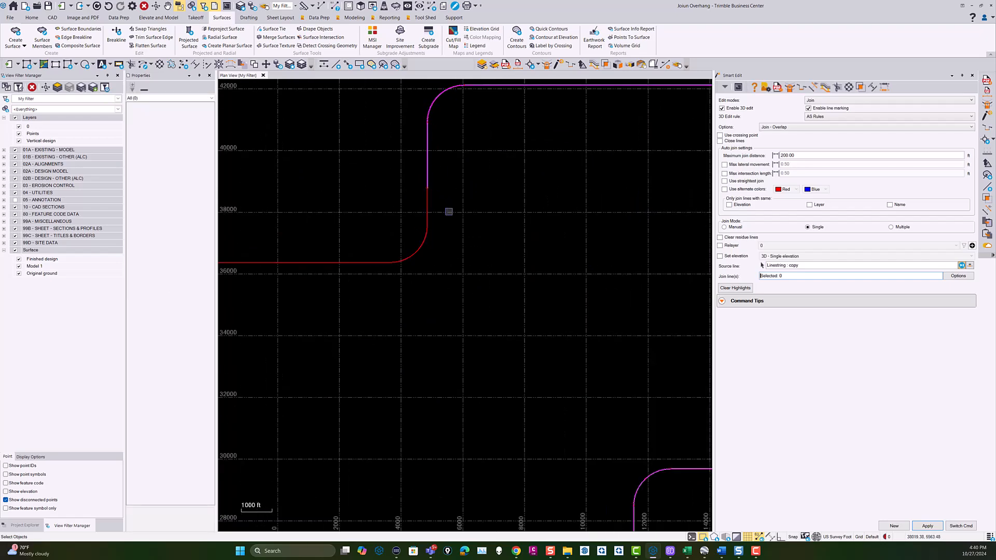
scroll(448, 211, down, 2)
scroll(423, 249, up, 1)
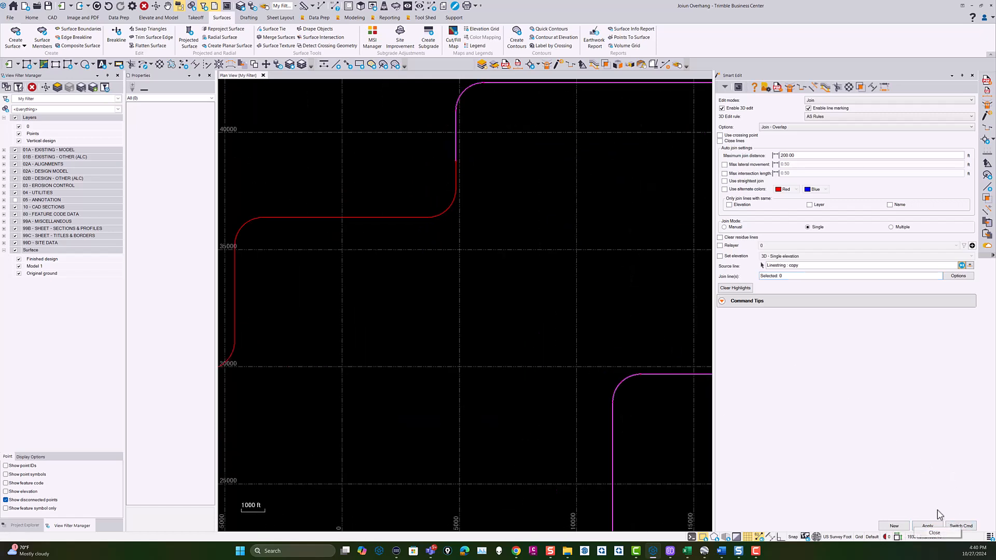
click(960, 526)
click(952, 533)
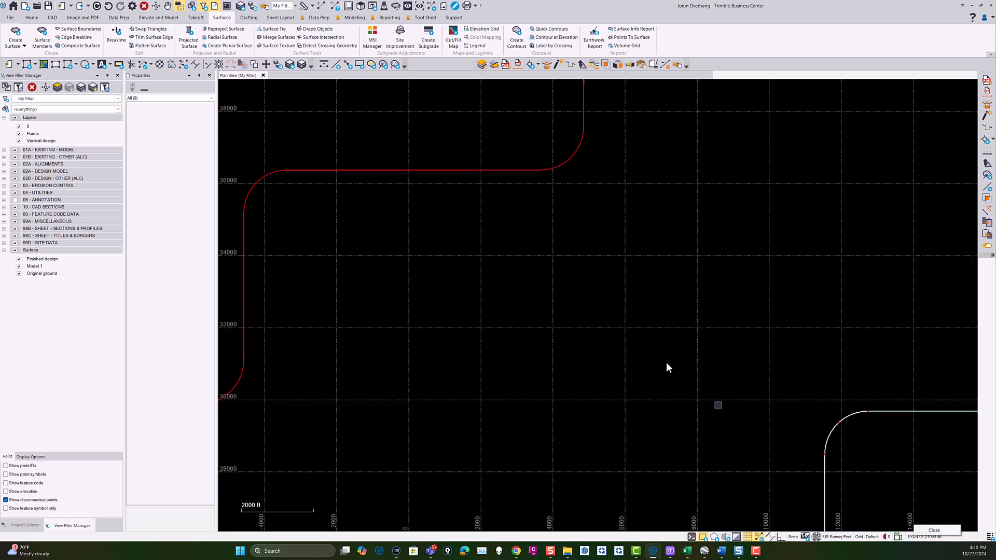
Delete the red Scale Bar linestring and undo the deletion.
click(507, 171)
scroll(527, 242, down, 2)
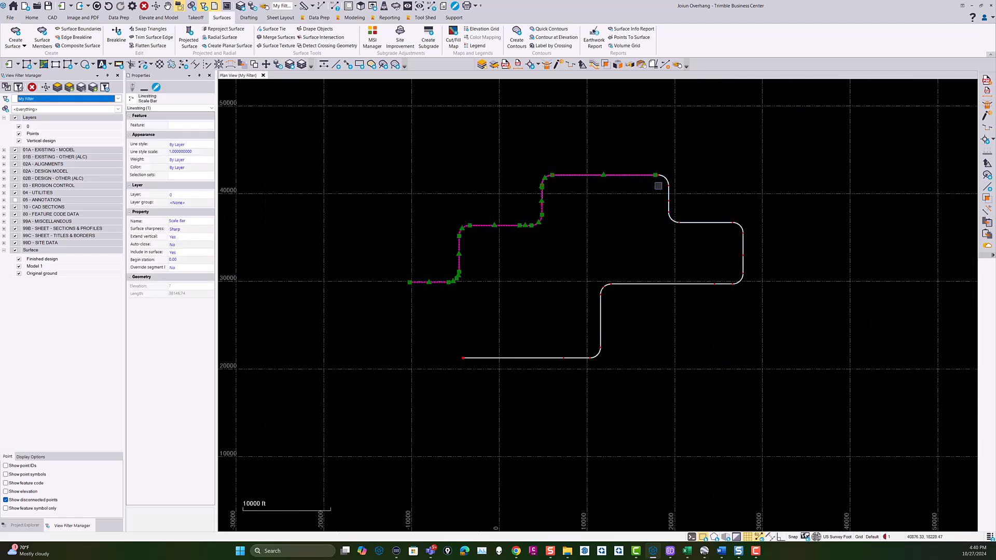
key(Delete)
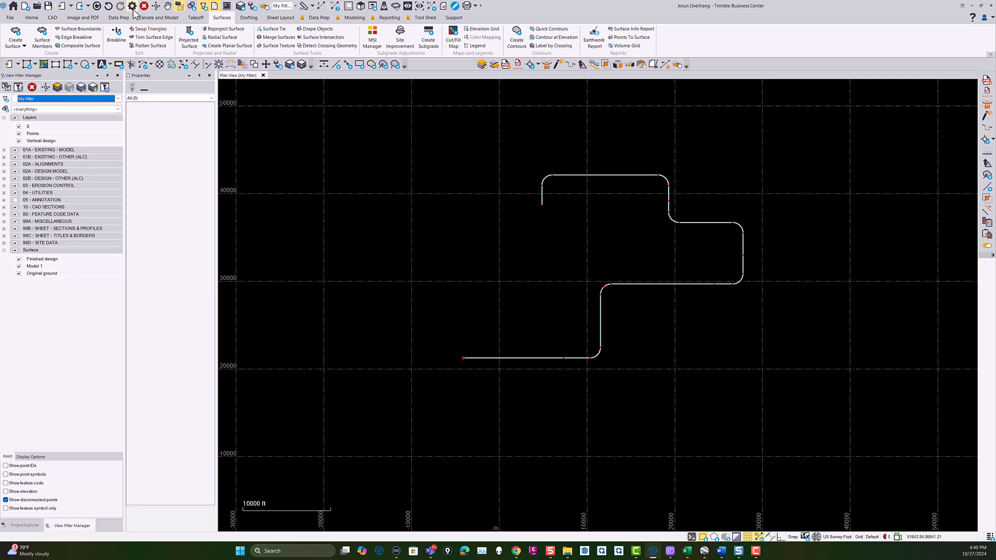
click(109, 7)
Reopen Smart Edit and set the maximum join distance to 2500.
scroll(536, 189, up, 1)
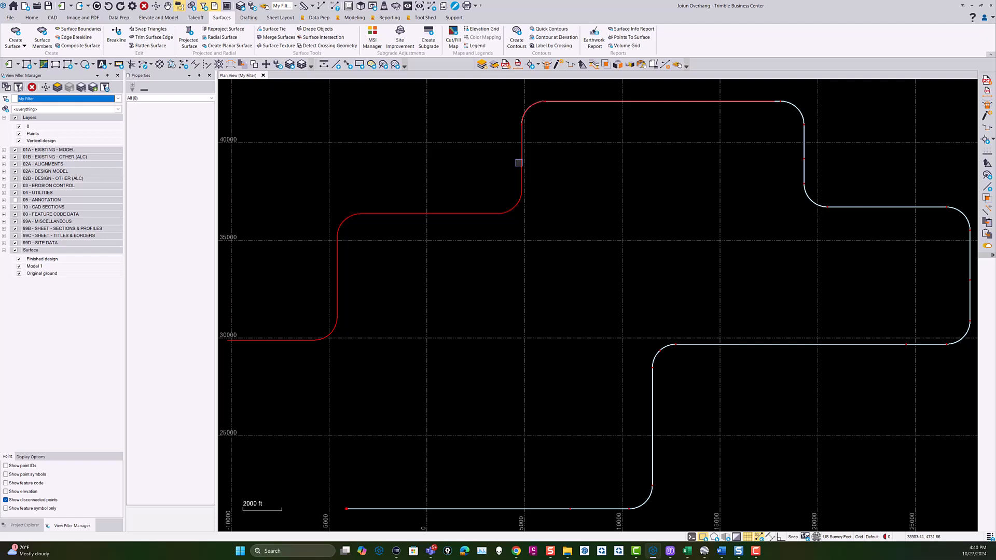
middle_drag(535, 176, 531, 203)
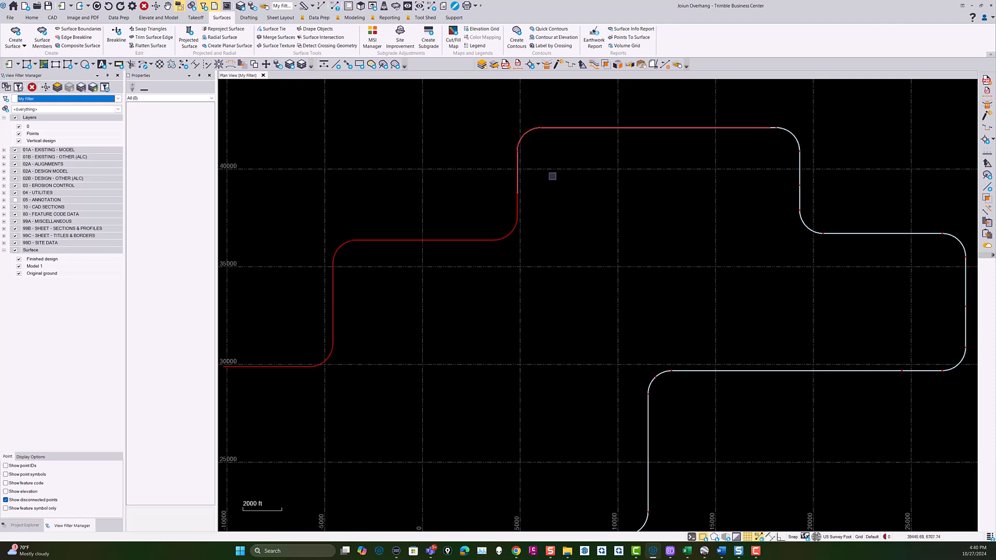
click(558, 65)
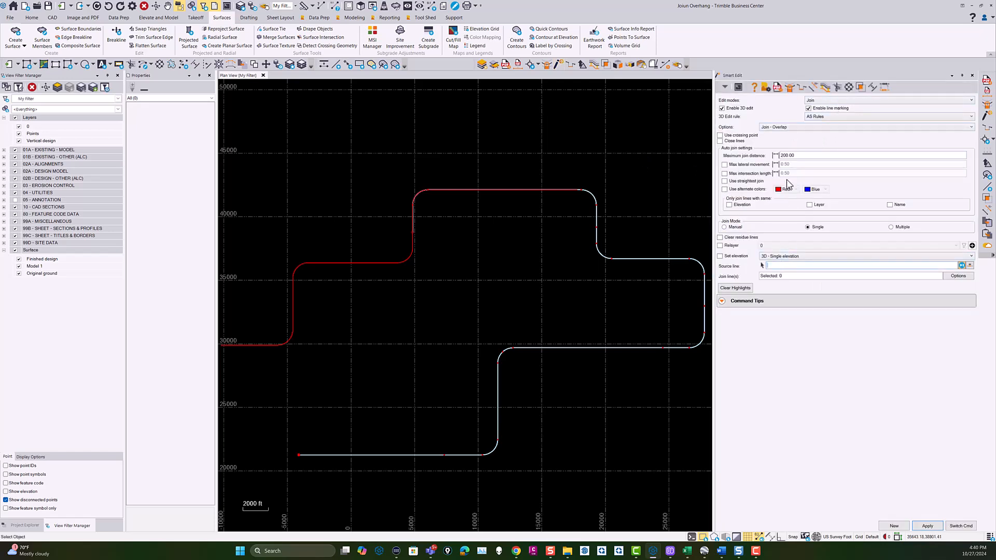
drag(810, 154, 725, 157)
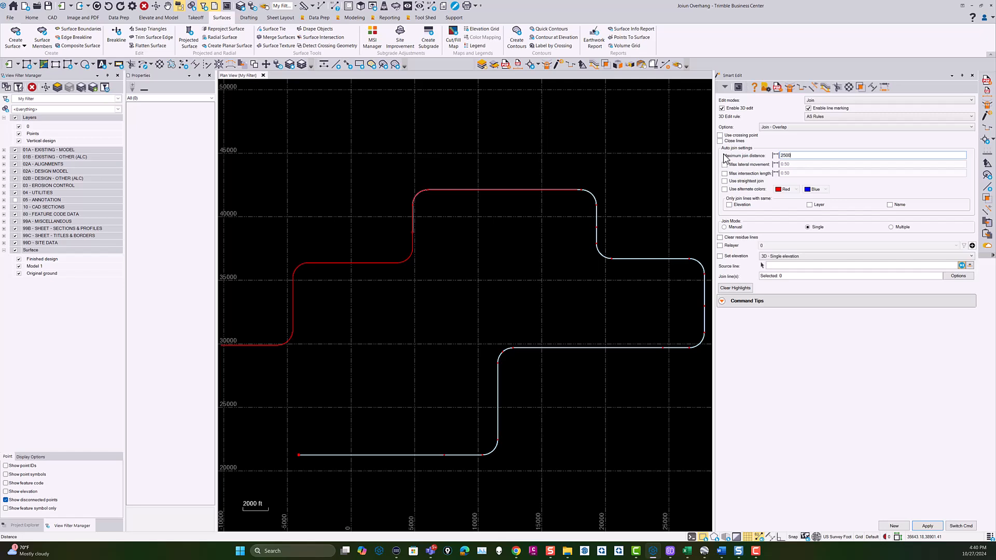
Use the red Scale Bar linestring as the source line and join the white copy linestring at the upper-right bend to it.
click(783, 266)
click(474, 197)
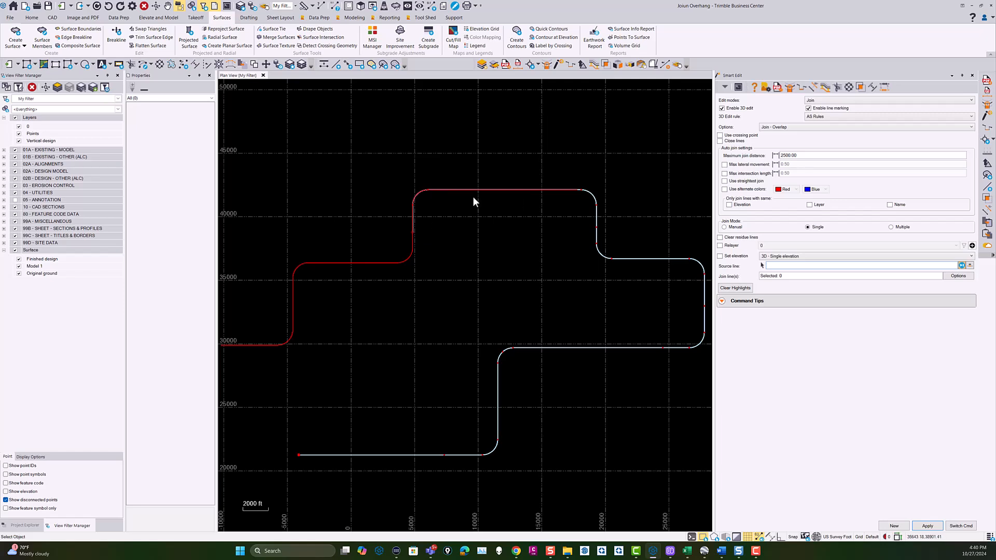
click(591, 195)
scroll(545, 256, down, 4)
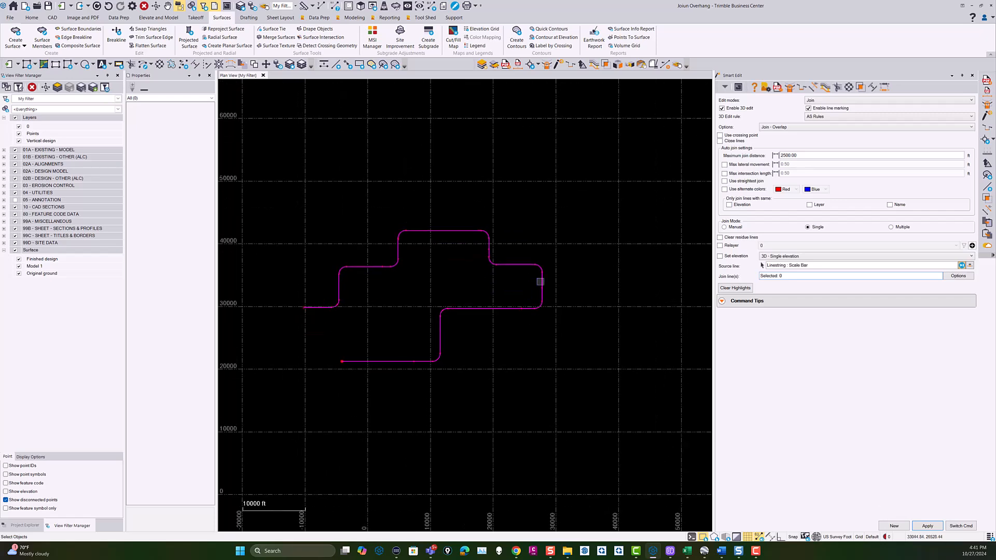
Close Smart Edit, select the joined route to check its extent and properties, and clear the selection.
click(797, 156)
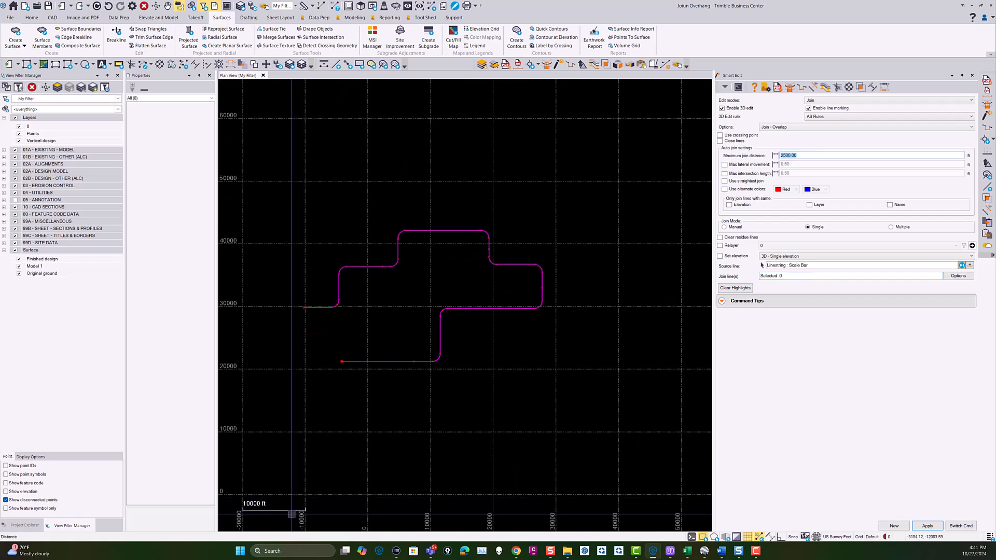
click(974, 524)
drag(380, 126, 311, 114)
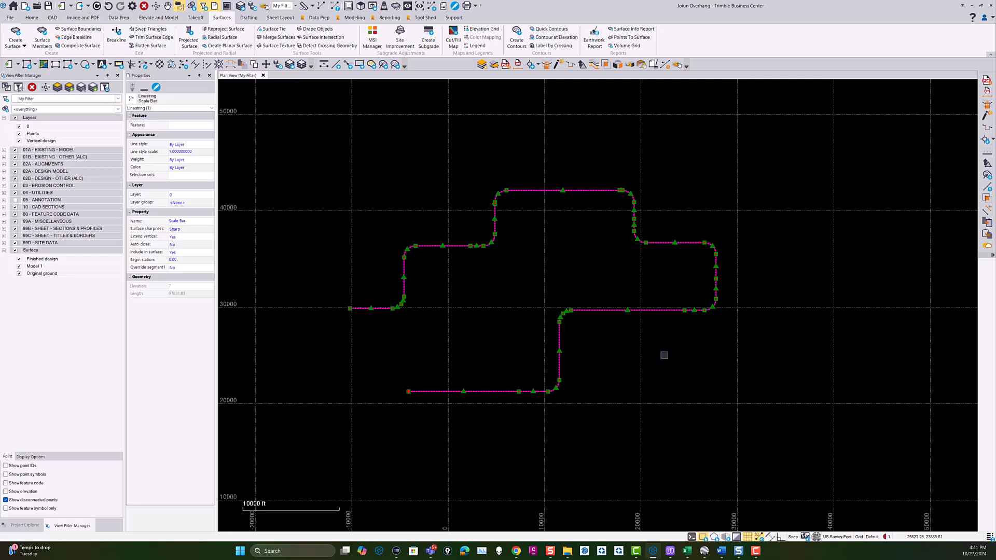
key(Escape)
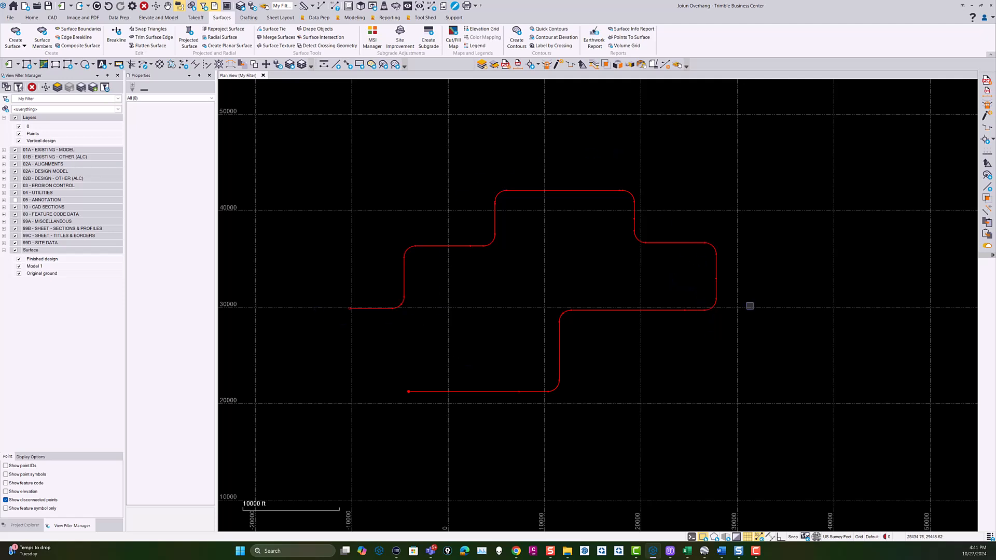
Undo the Smart Edit joins until the route is back to its original separate overlapping linestrings.
click(107, 7)
click(108, 7)
click(109, 8)
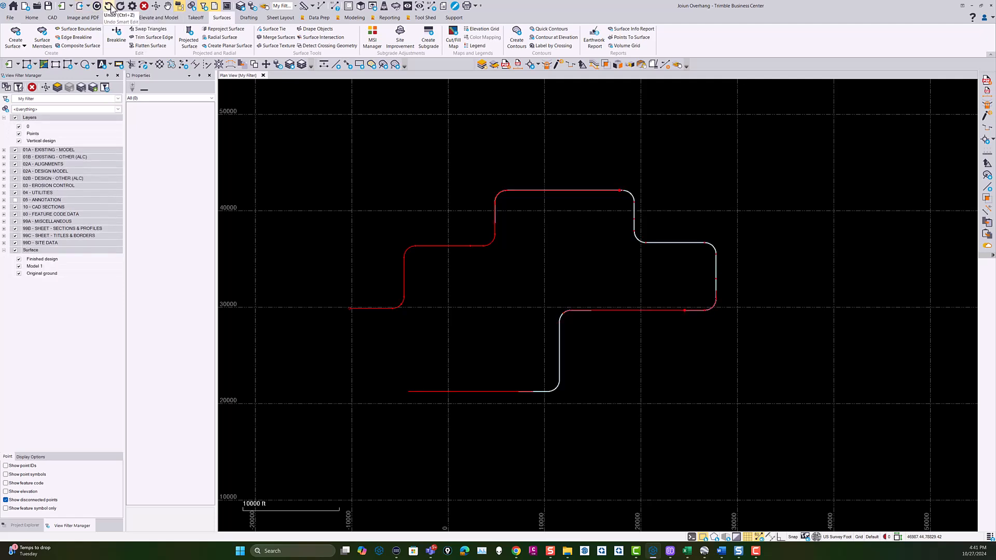
click(109, 7)
click(110, 7)
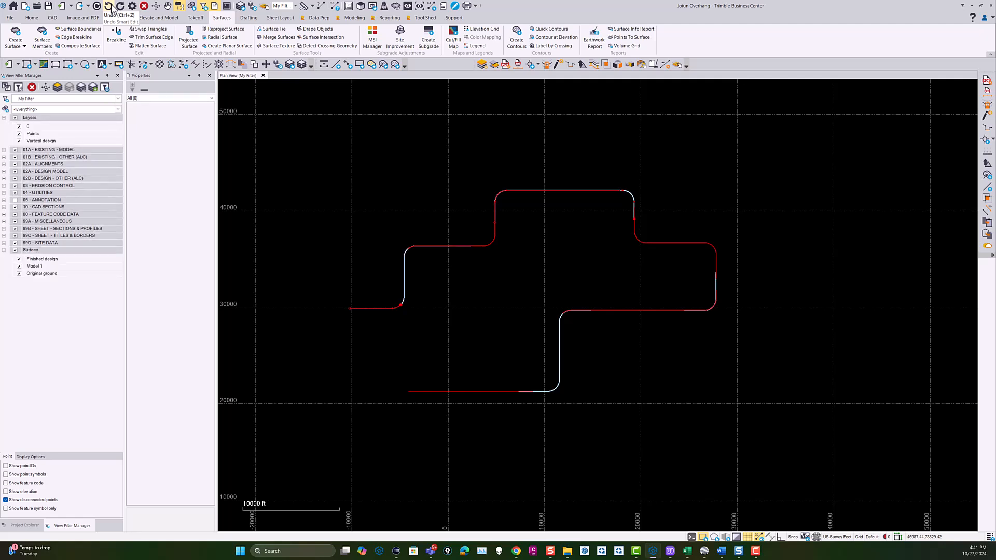
click(110, 7)
click(121, 7)
scroll(334, 263, up, 7)
scroll(487, 349, down, 9)
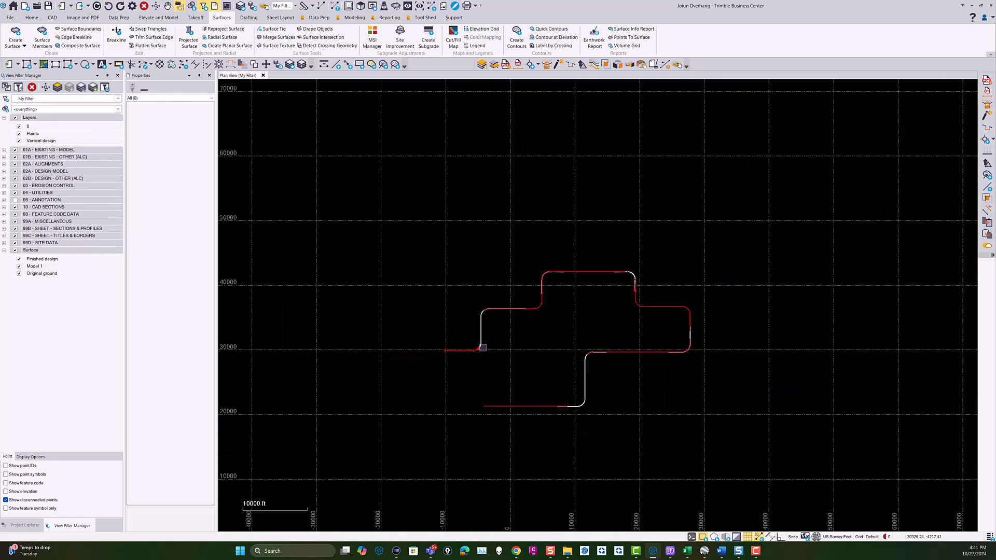
Reopen Smart Edit in Join mode with the Join - Overlap option and set the maximum join distance to 2500.
middle_drag(526, 363, 471, 279)
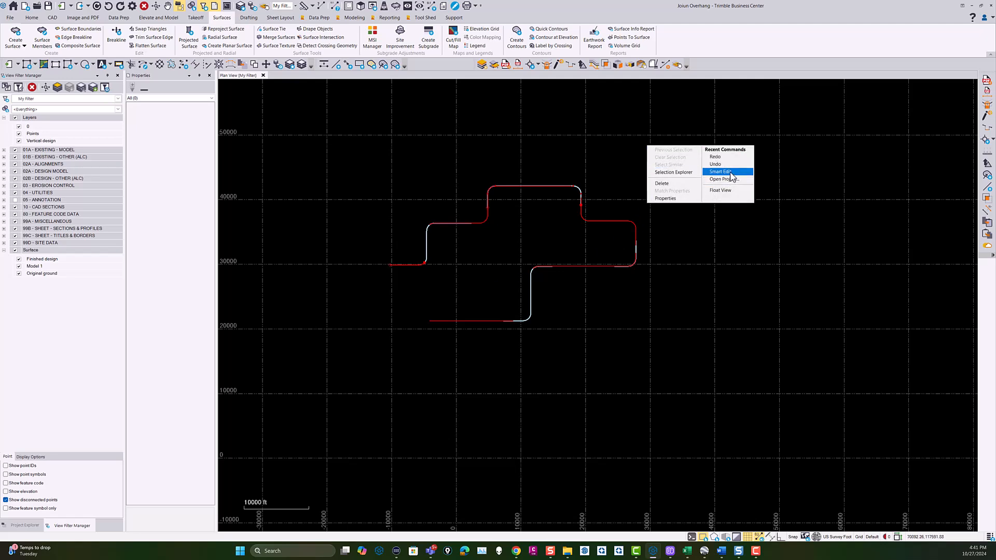
key(space)
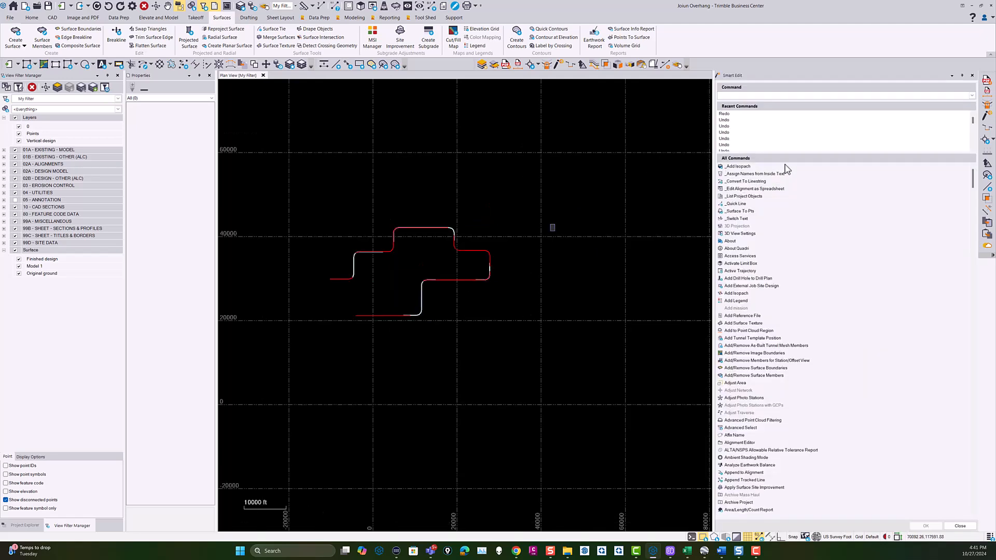
double_click(793, 133)
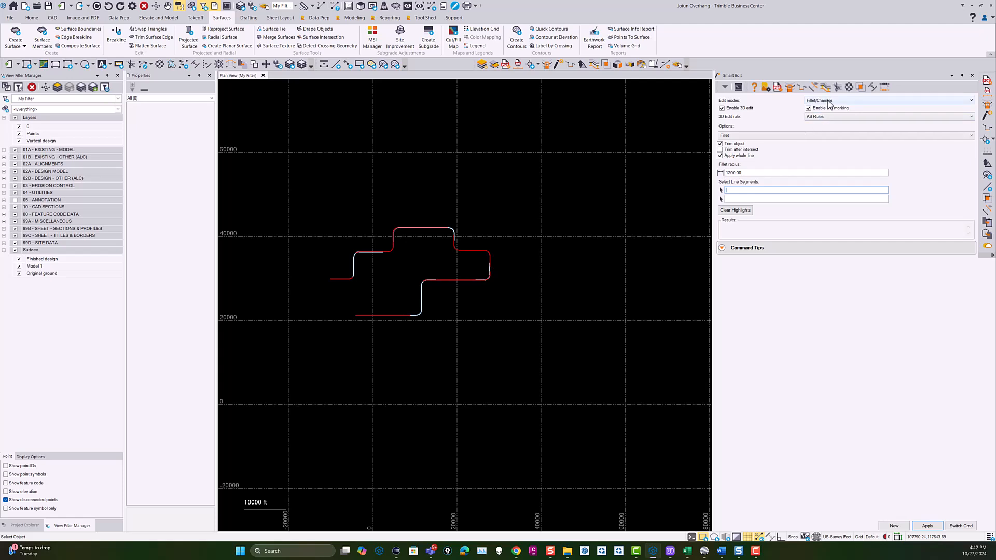
click(828, 102)
click(817, 129)
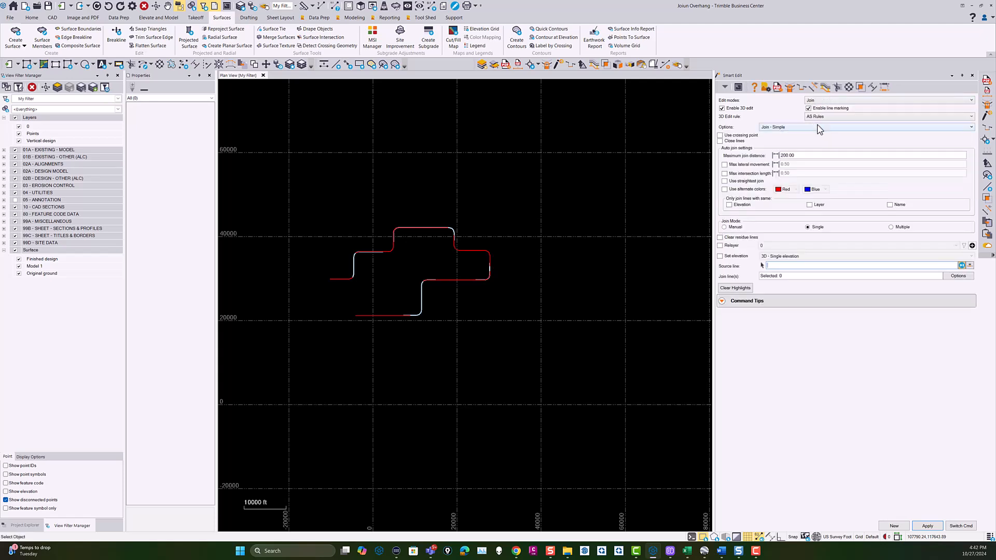
click(804, 127)
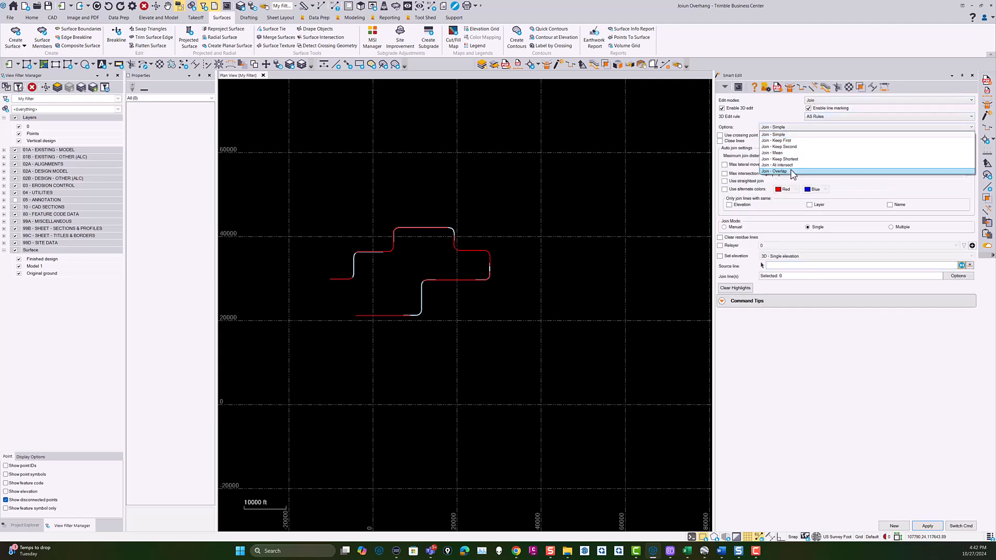
click(796, 177)
click(805, 156)
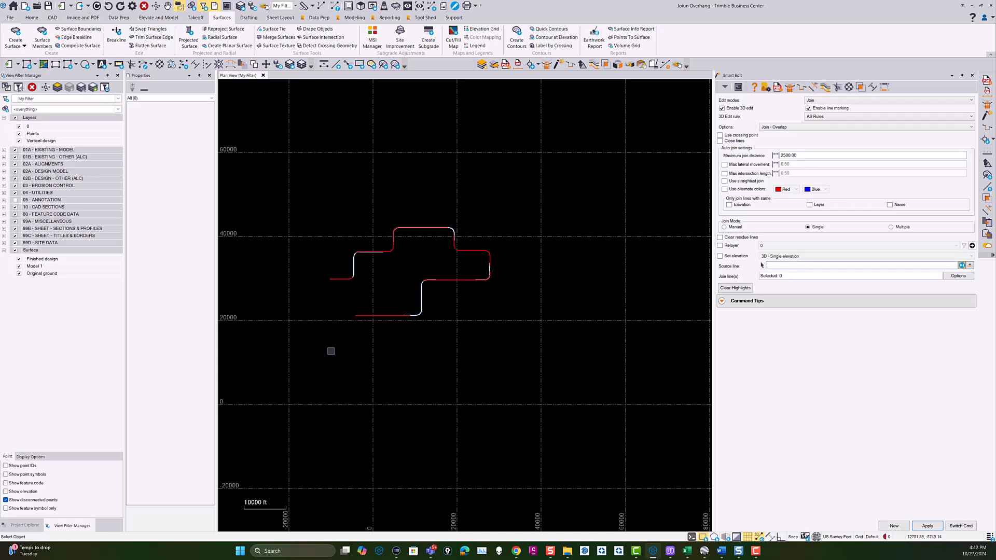
Use the lower-left Scale Bar linestring as the source line and join the lower riser's copy linestring and the red horizontal line.
scroll(378, 309, up, 2)
click(378, 309)
scroll(437, 306, up, 2)
scroll(438, 306, up, 1)
click(439, 302)
middle_drag(490, 210, 470, 372)
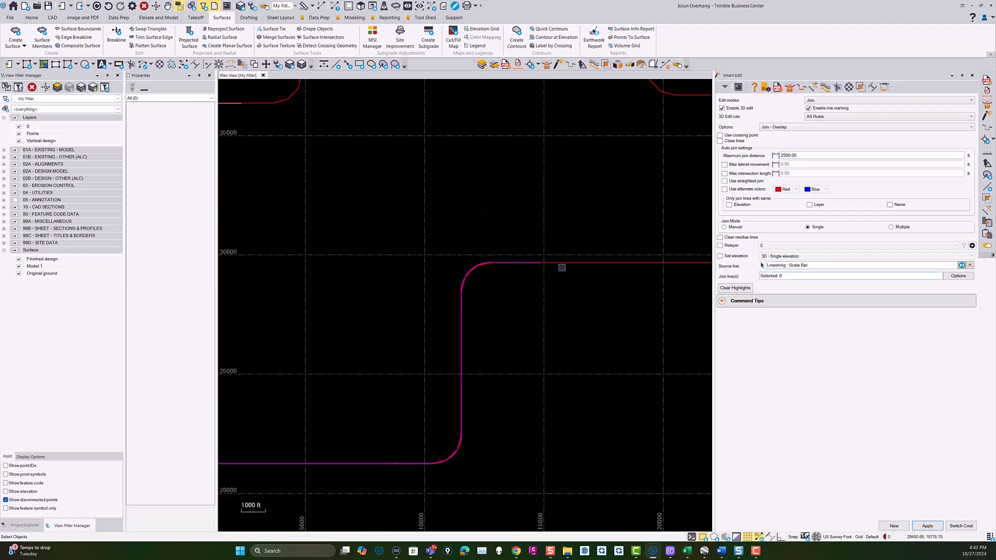
scroll(563, 265, down, 2)
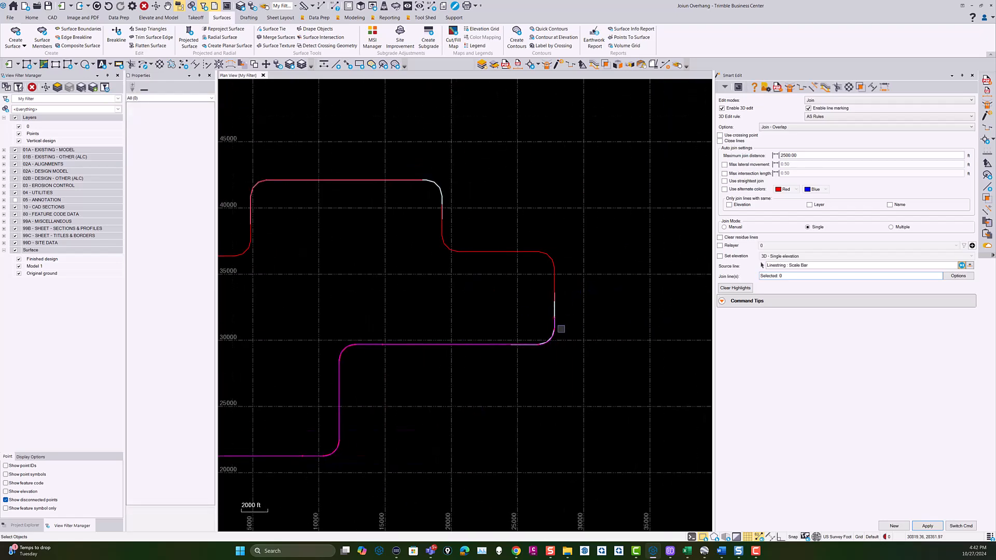
Join the overlapping linestrings around the route's right-hand bend to the source line.
scroll(561, 321, up, 2)
middle_drag(562, 273, 616, 371)
click(557, 304)
scroll(404, 298, down, 2)
Join the overlapping linestrings along the route's upper edge and second riser to the source line.
middle_drag(404, 298, 608, 352)
scroll(529, 240, up, 2)
click(524, 227)
middle_drag(391, 267, 729, 254)
click(397, 287)
middle_drag(414, 327, 758, 184)
Try to join the white copy linestring on the leftmost riser to the end of the source line.
scroll(443, 226, up, 3)
click(445, 218)
scroll(443, 302, down, 2)
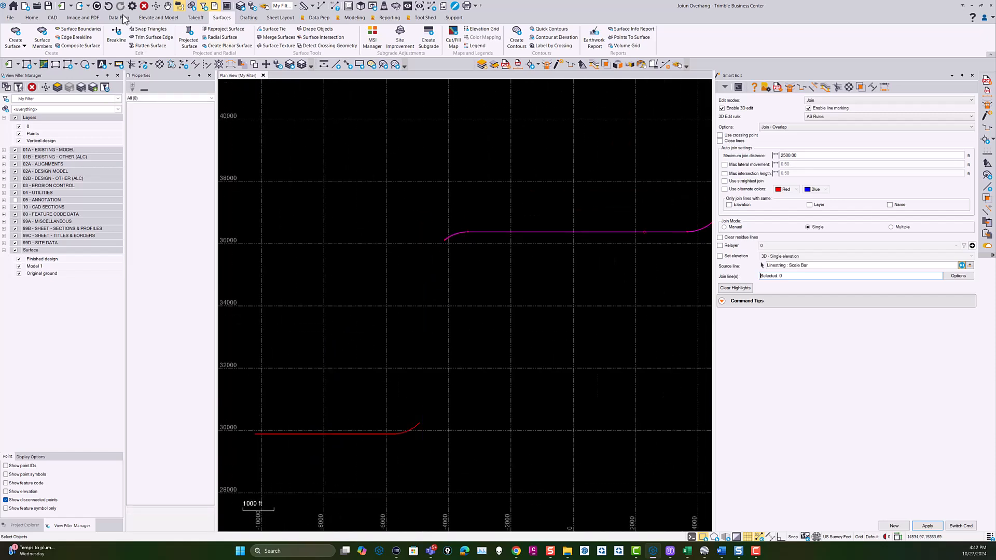
Undo the last join and examine the overlap at the upper bend of the leftmost riser.
scroll(447, 239, up, 3)
scroll(446, 238, down, 4)
scroll(451, 236, up, 2)
middle_drag(468, 167, 454, 232)
scroll(448, 234, up, 2)
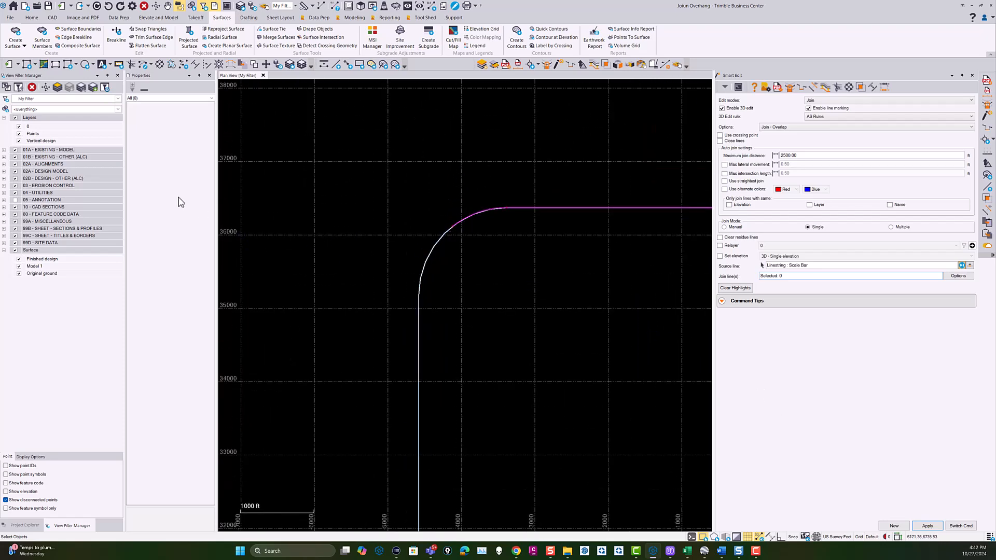
Try to join the copy linestring at the leftmost riser's upper bend to the Scale Bar source line.
click(432, 247)
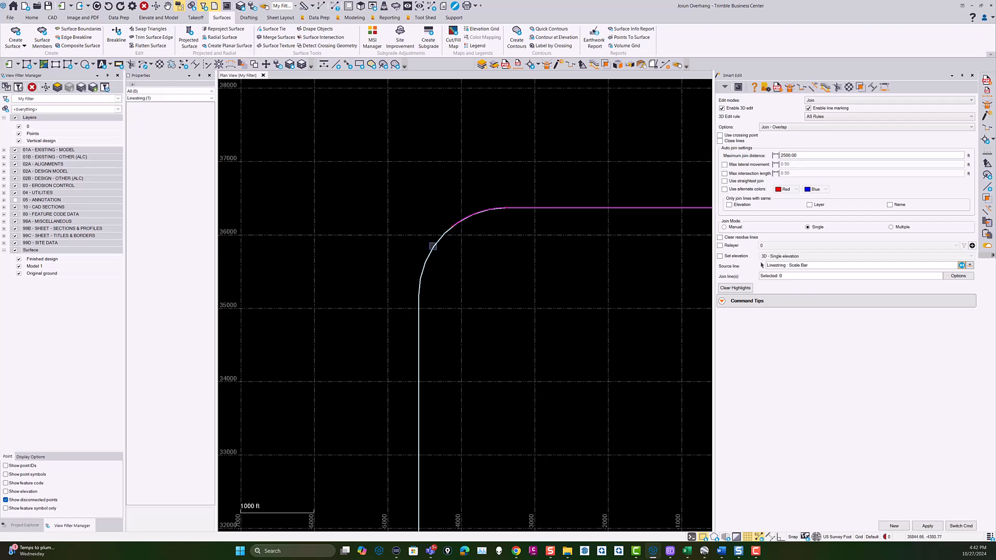
scroll(444, 259, up, 1)
scroll(447, 274, down, 6)
scroll(447, 274, down, 2)
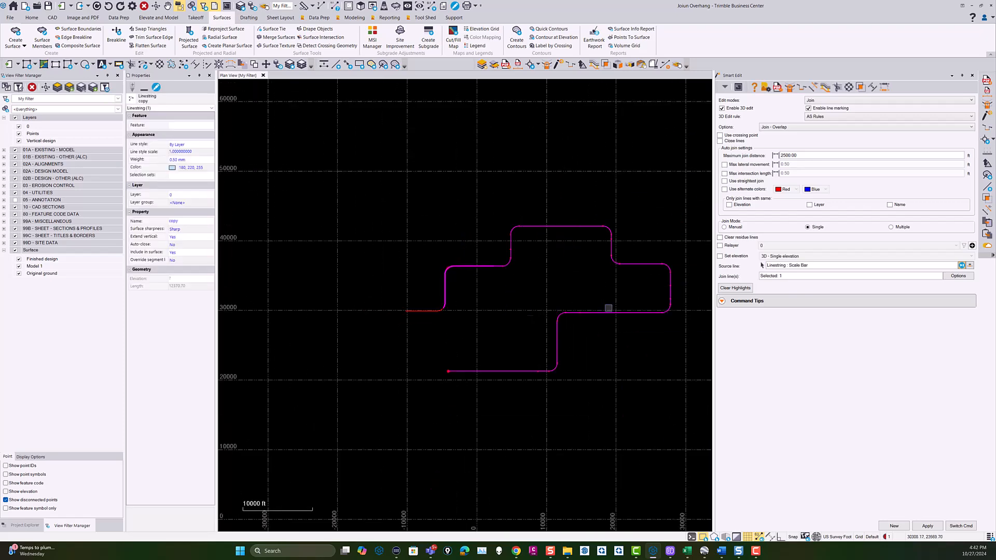
click(502, 301)
scroll(439, 293, up, 3)
click(446, 278)
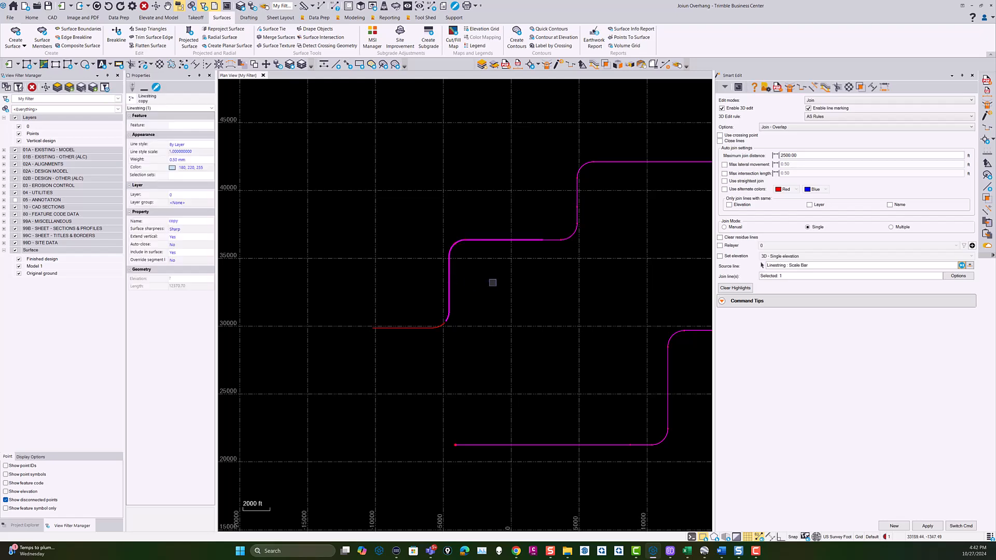
scroll(478, 288, down, 3)
scroll(478, 288, up, 3)
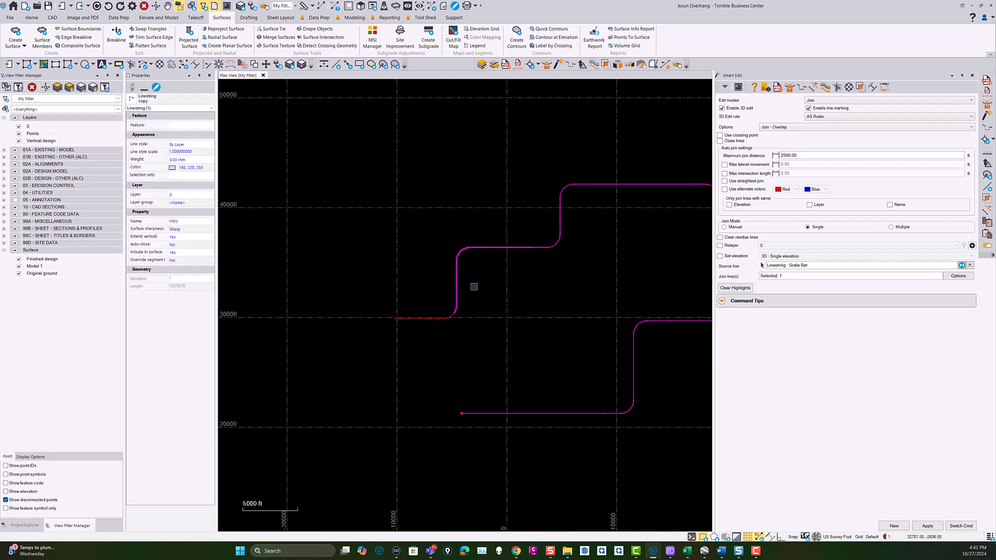
click(473, 282)
scroll(448, 254, up, 2)
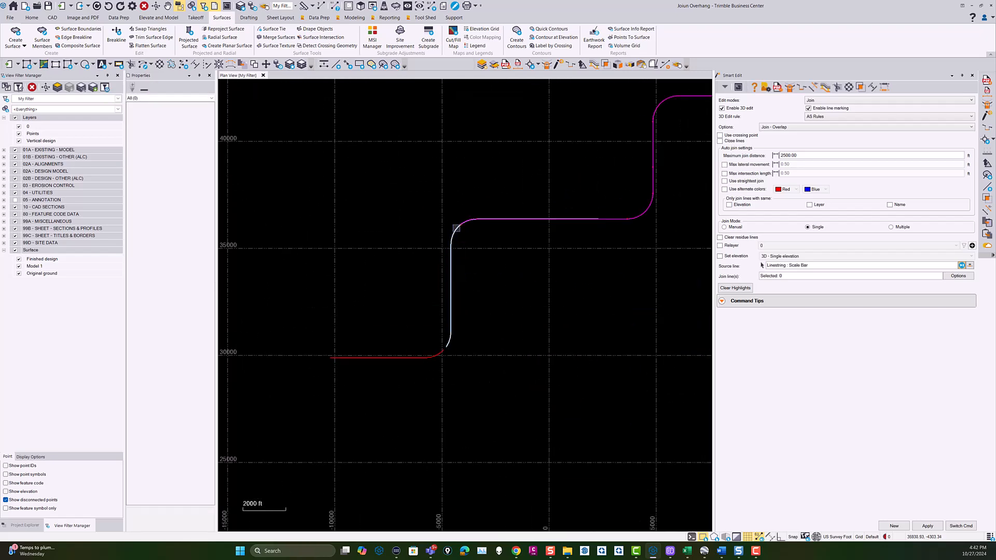
Try to pick the copy linestring for the join along the leftmost riser and in its overlap with the Scale Bar line.
click(456, 228)
click(479, 251)
click(455, 233)
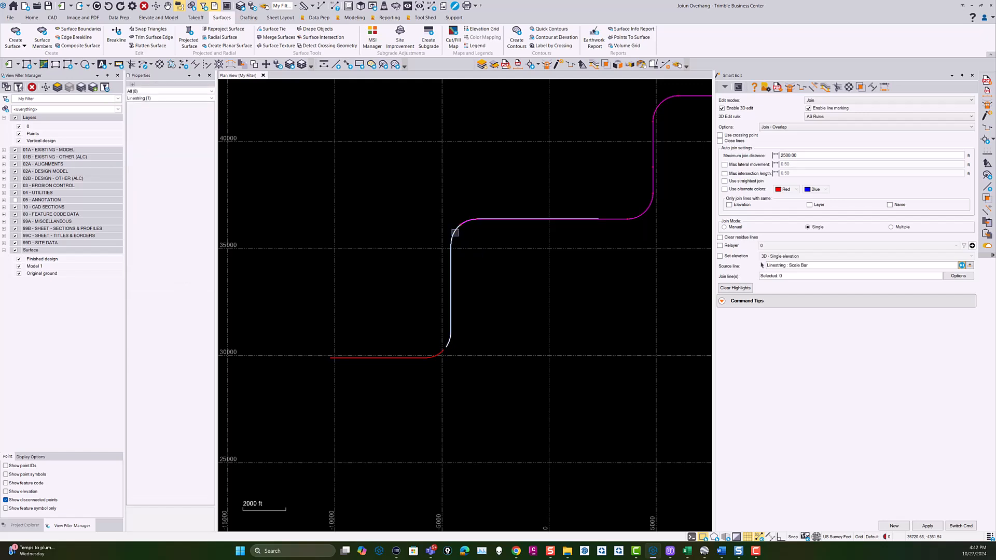
scroll(461, 244, down, 1)
middle_drag(525, 275, 487, 275)
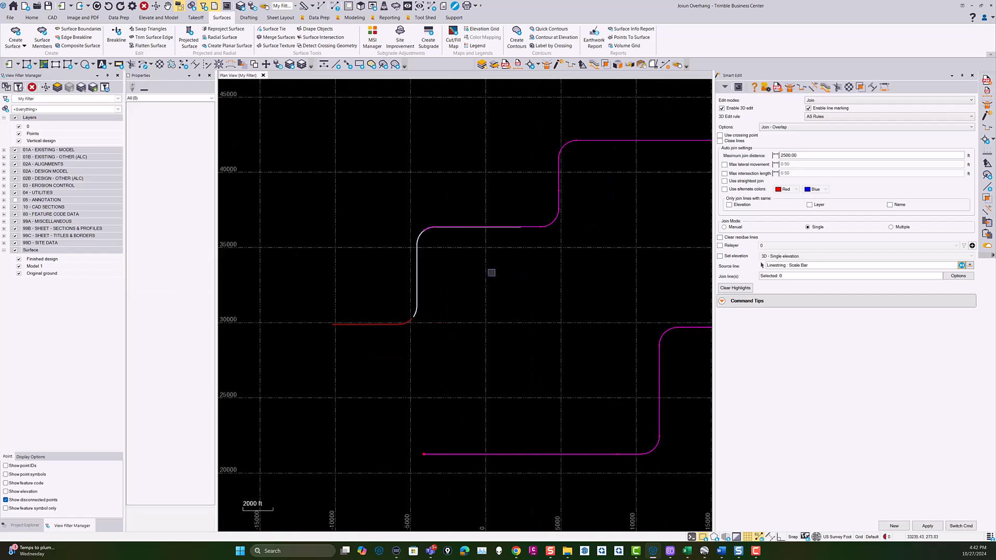
click(418, 288)
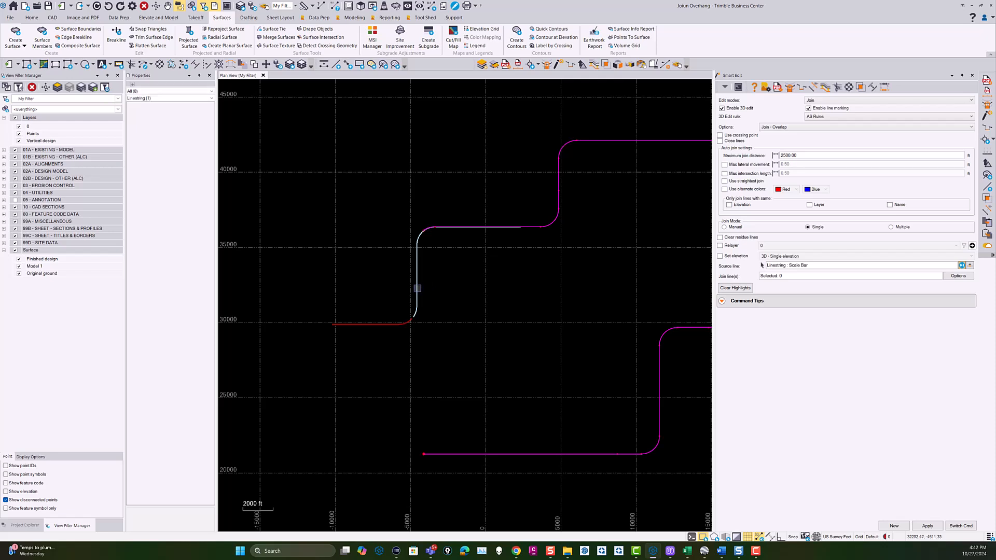
click(434, 287)
click(507, 227)
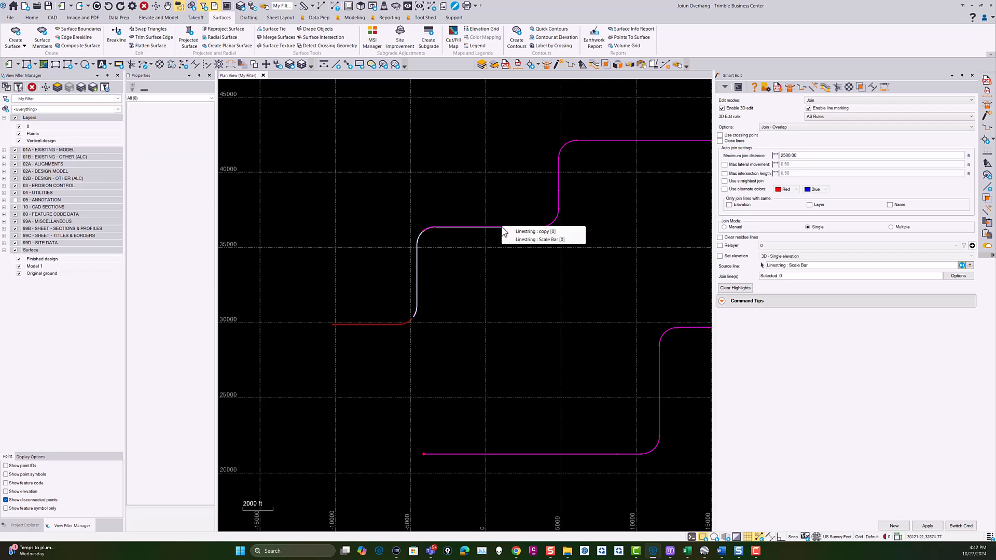
click(530, 235)
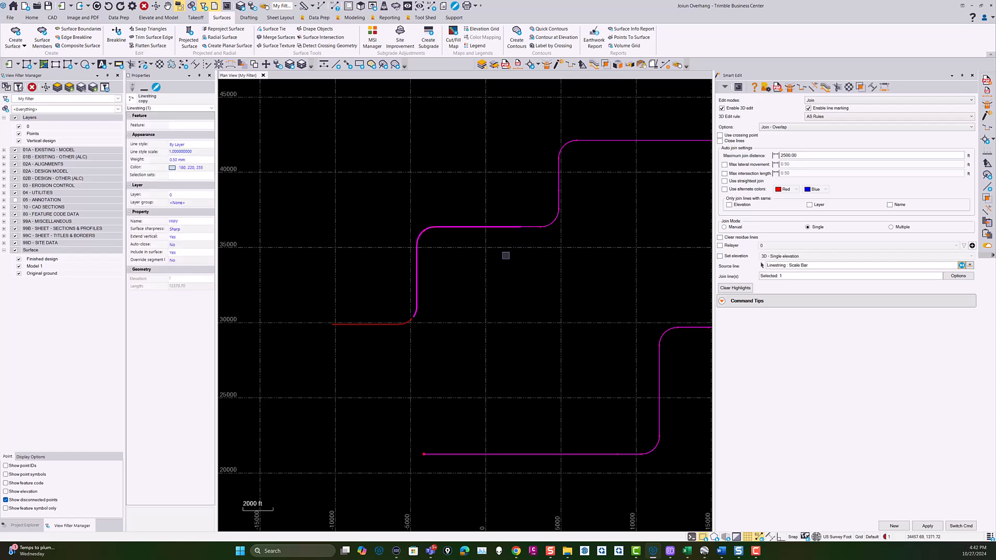
Try picking the Scale Bar linestring in the horizontal overlap as the join line.
click(501, 227)
click(518, 241)
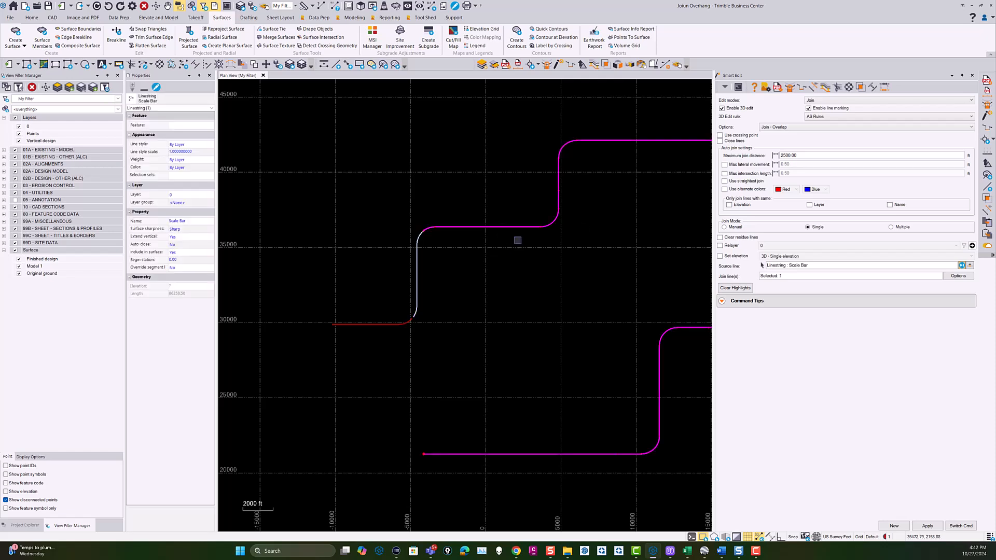
scroll(493, 250, down, 1)
click(494, 238)
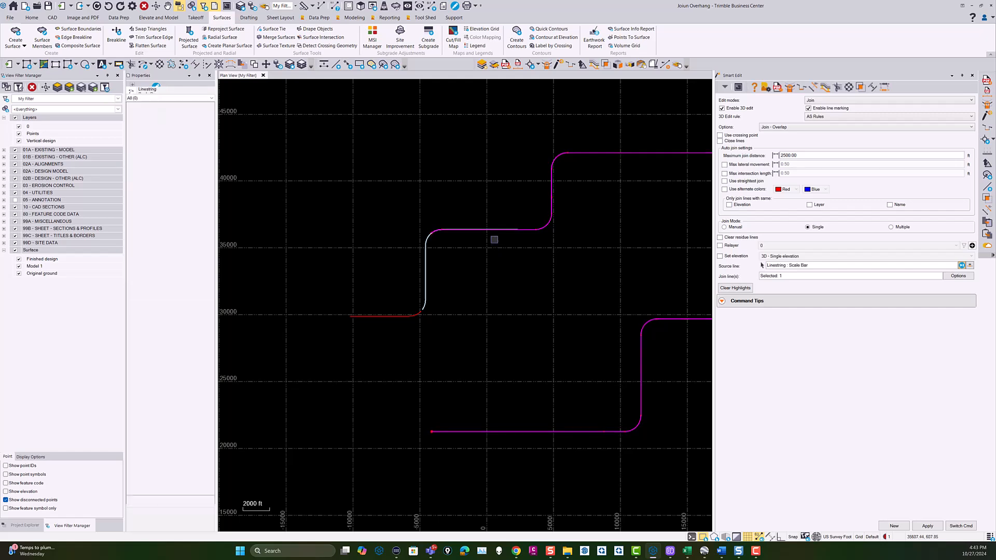
click(495, 230)
click(524, 236)
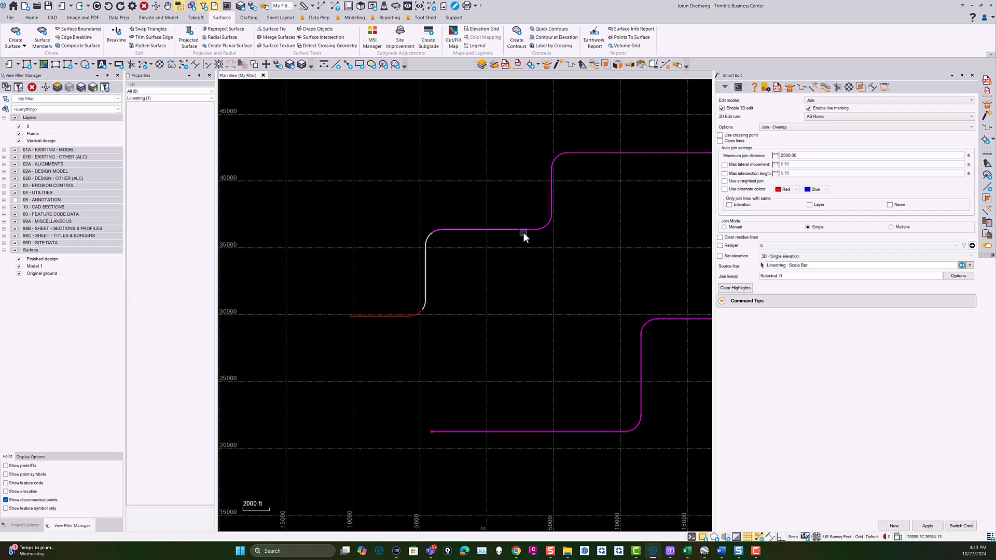
click(503, 242)
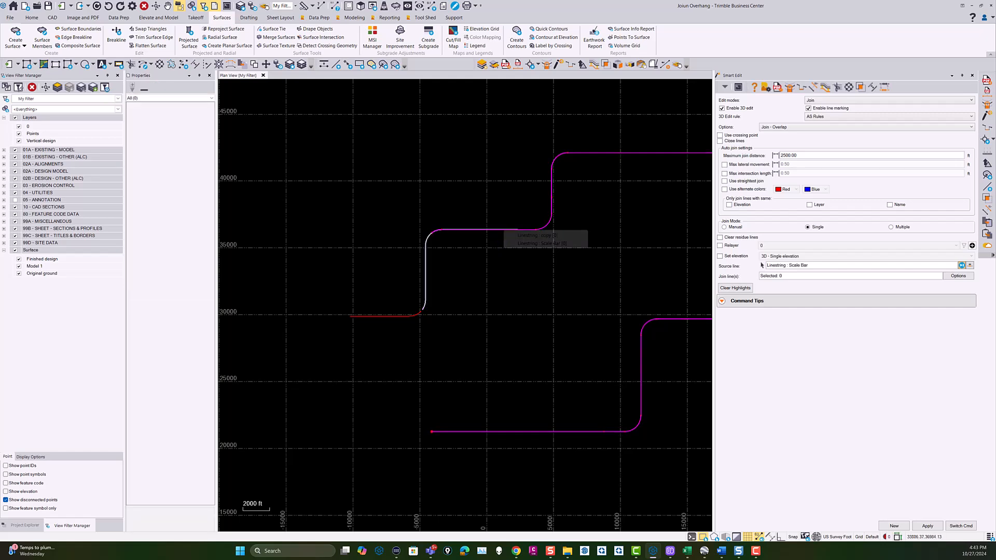
click(537, 243)
Try again to join the copy linestring, picking it on the straight part of the leftmost riser.
scroll(501, 289, down, 3)
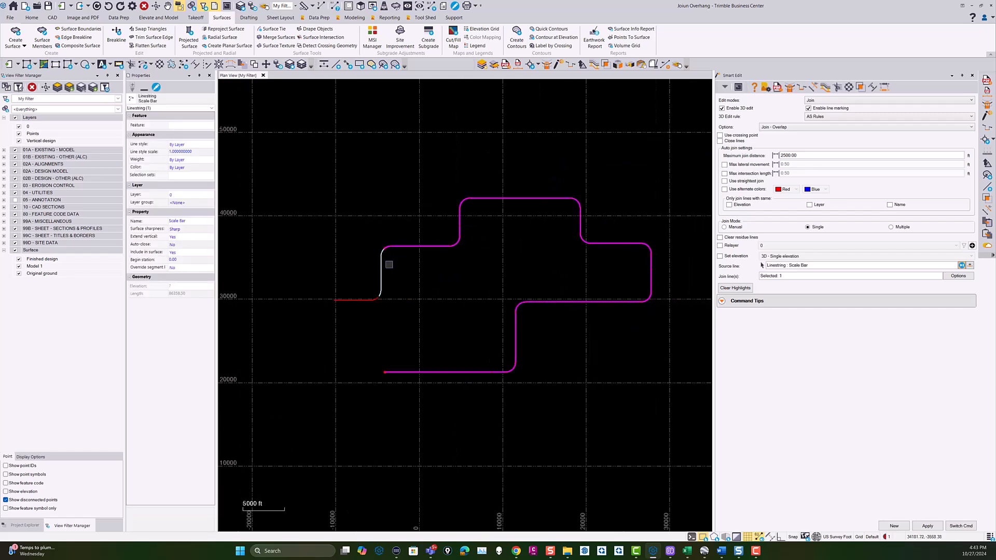
scroll(388, 264, up, 2)
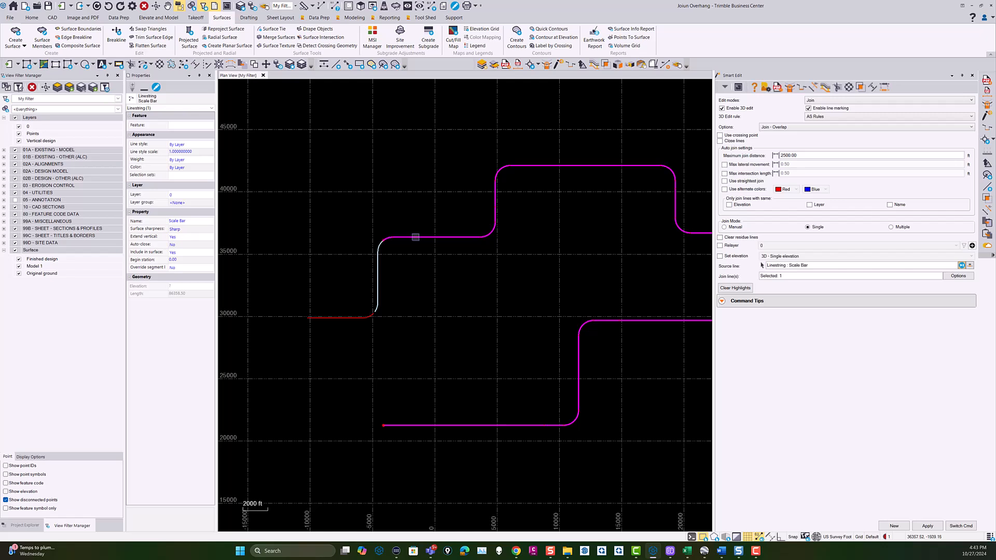
click(378, 262)
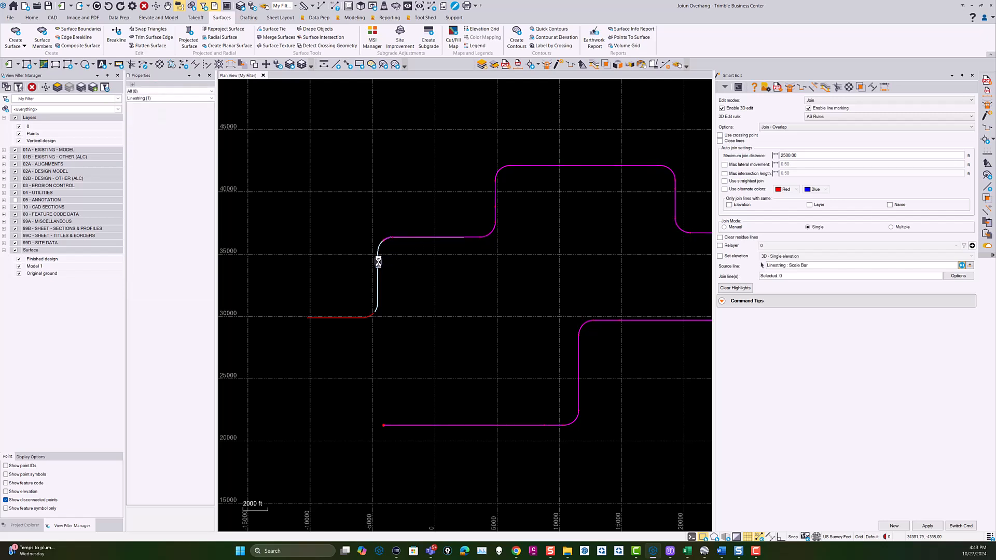
scroll(378, 262, down, 2)
scroll(381, 271, up, 2)
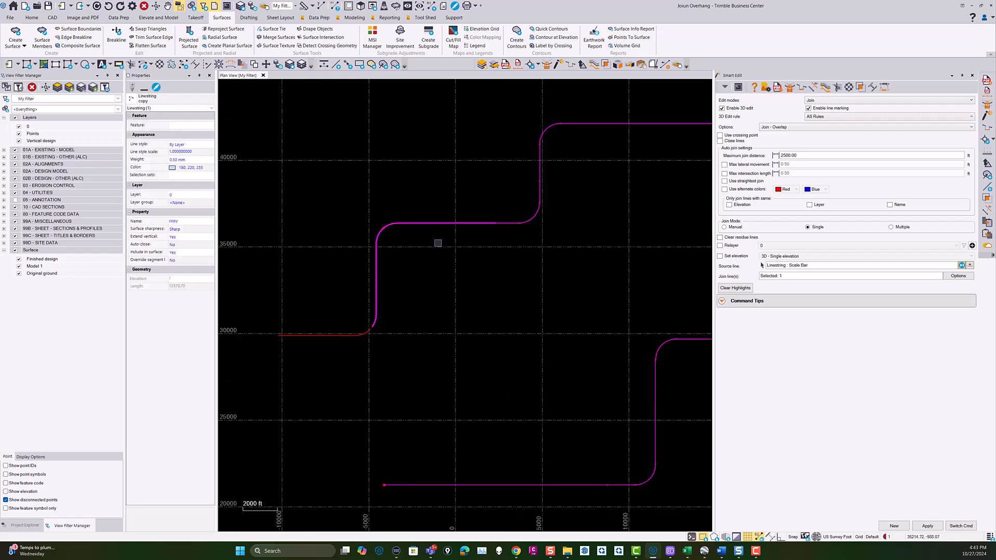
Clear the source line and set the copy linestring on the leftmost riser as the new source line.
click(445, 223)
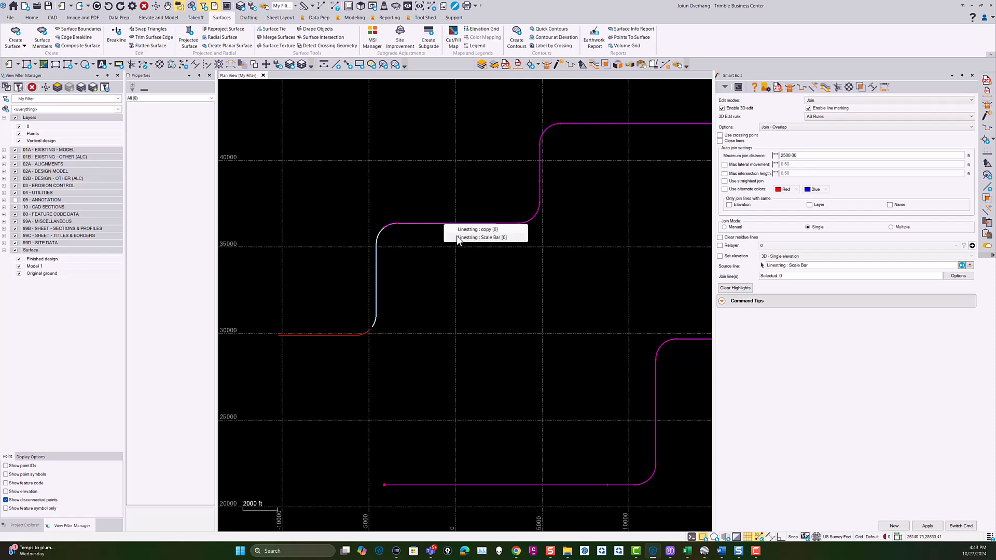
key(Escape)
scroll(445, 309, down, 3)
scroll(423, 280, up, 2)
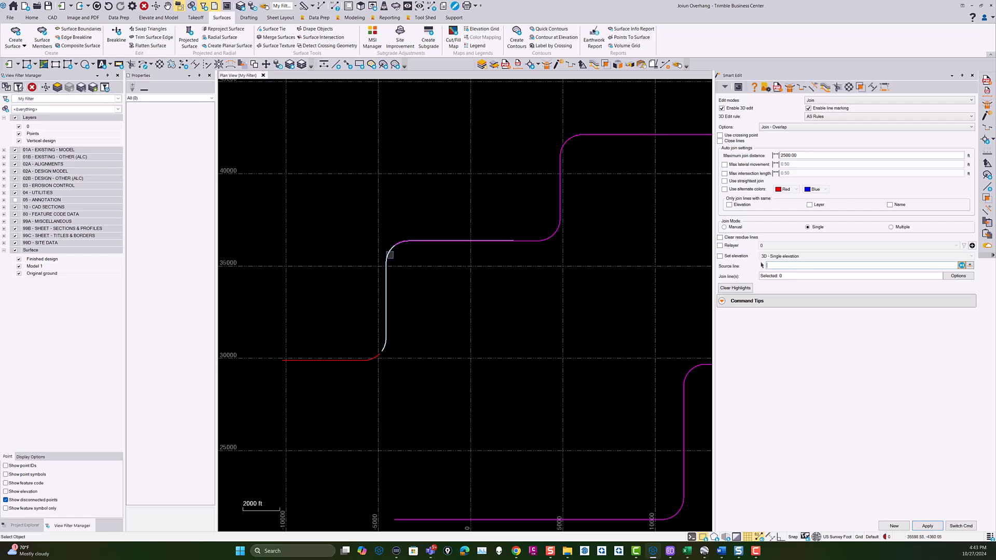
click(416, 242)
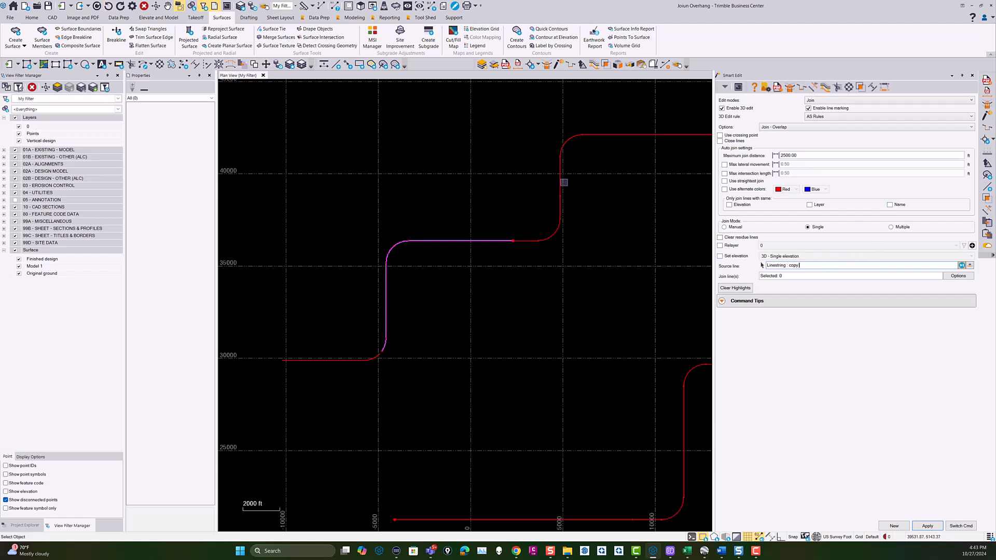
click(391, 255)
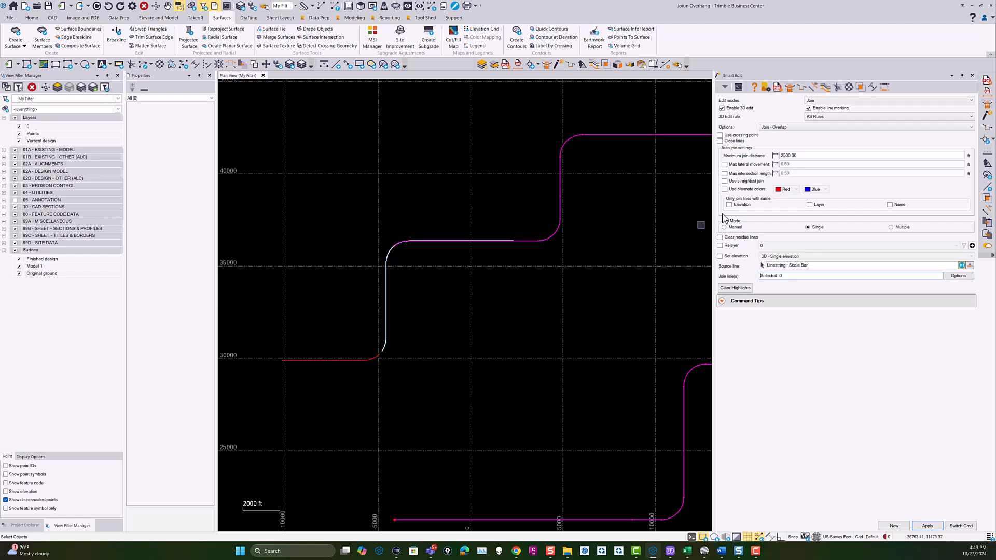
Join the copy linestring and the main route line to the route's lower-left end linestring, and close Smart Edit.
click(375, 359)
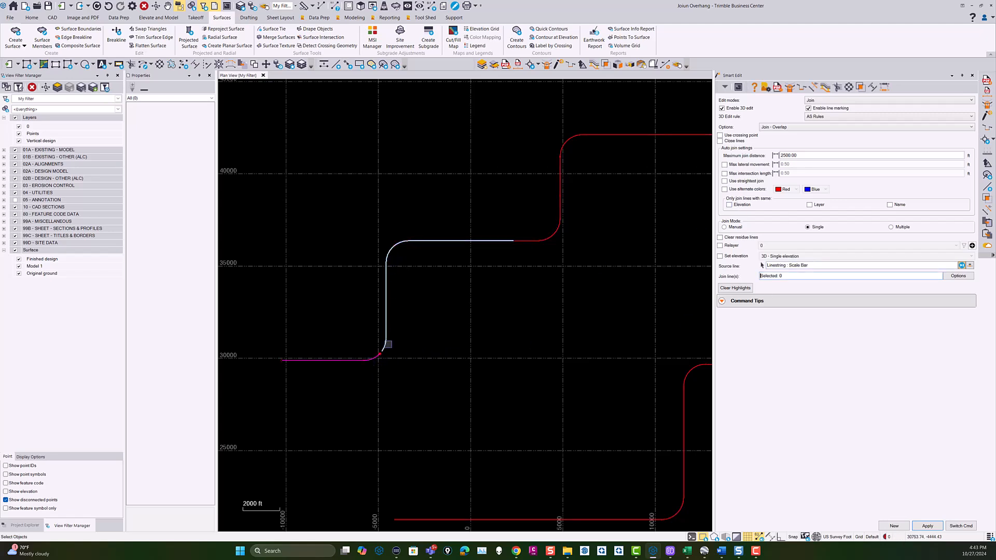
click(530, 240)
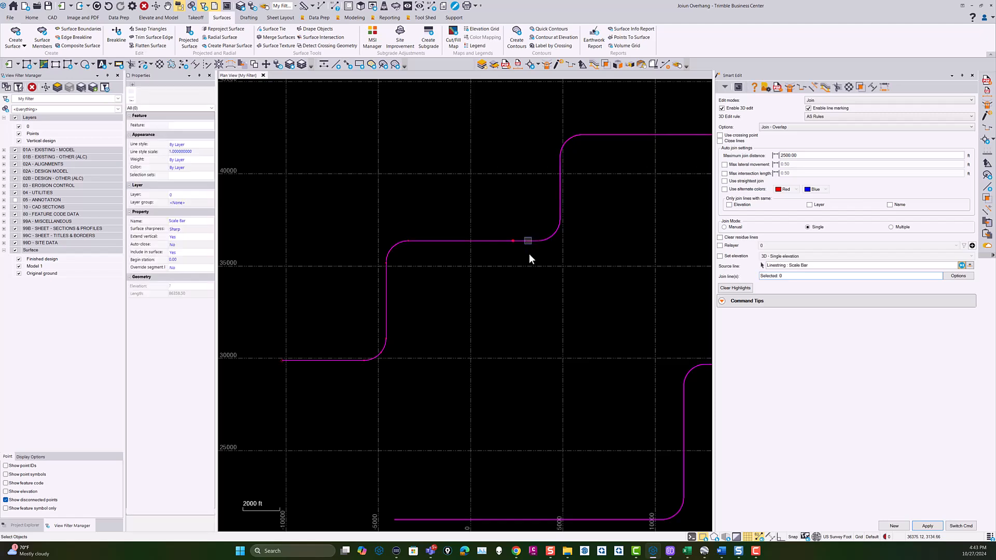
scroll(519, 261, down, 3)
middle_drag(615, 346, 508, 363)
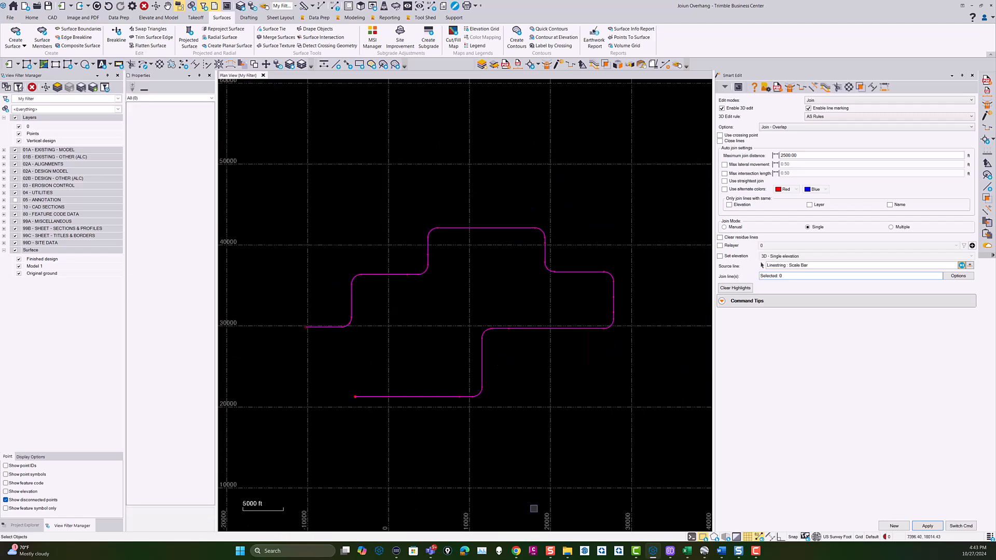
middle_drag(587, 432, 580, 373)
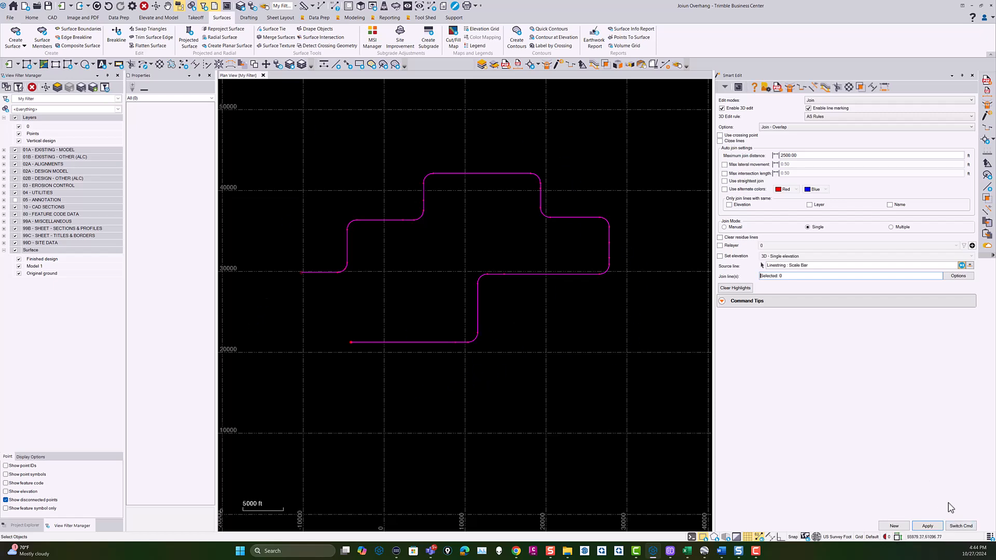
click(968, 527)
click(958, 523)
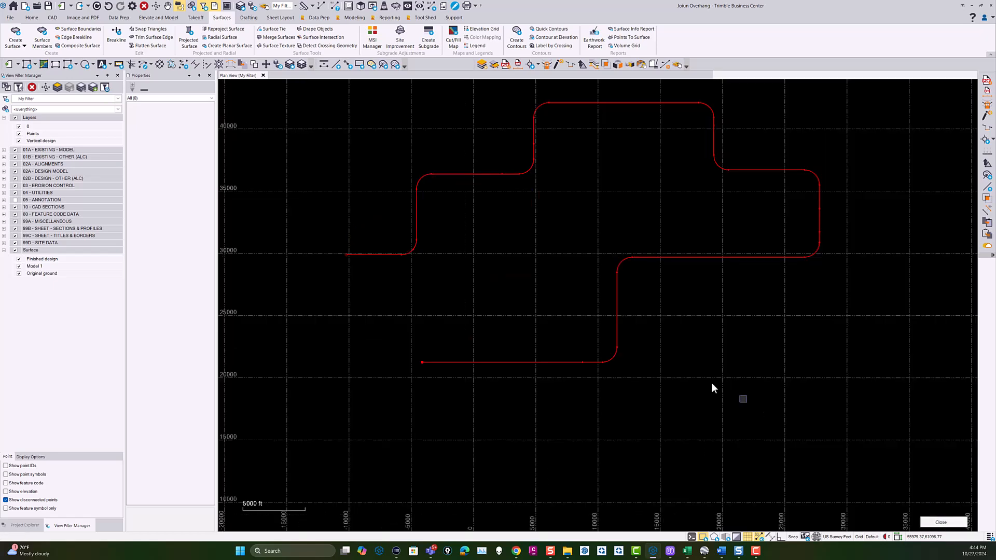
Select the whole joined route and check the selected object types in its properties.
scroll(762, 394, down, 3)
drag(851, 397, 418, 150)
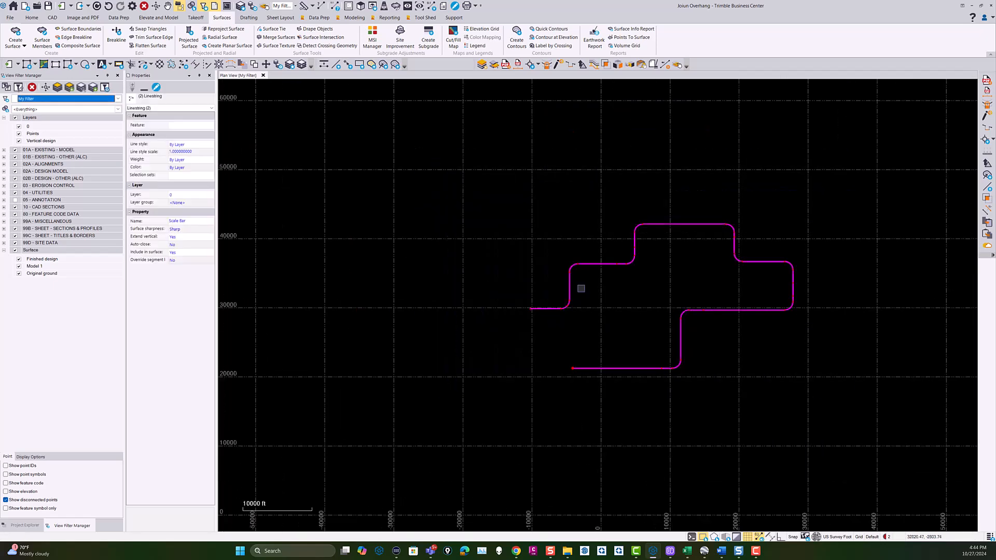
click(146, 107)
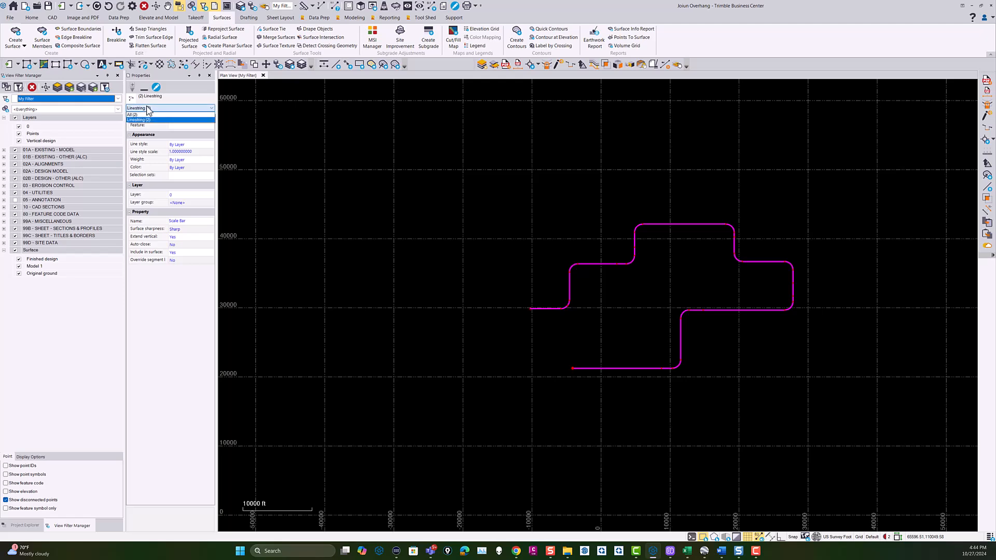
click(139, 120)
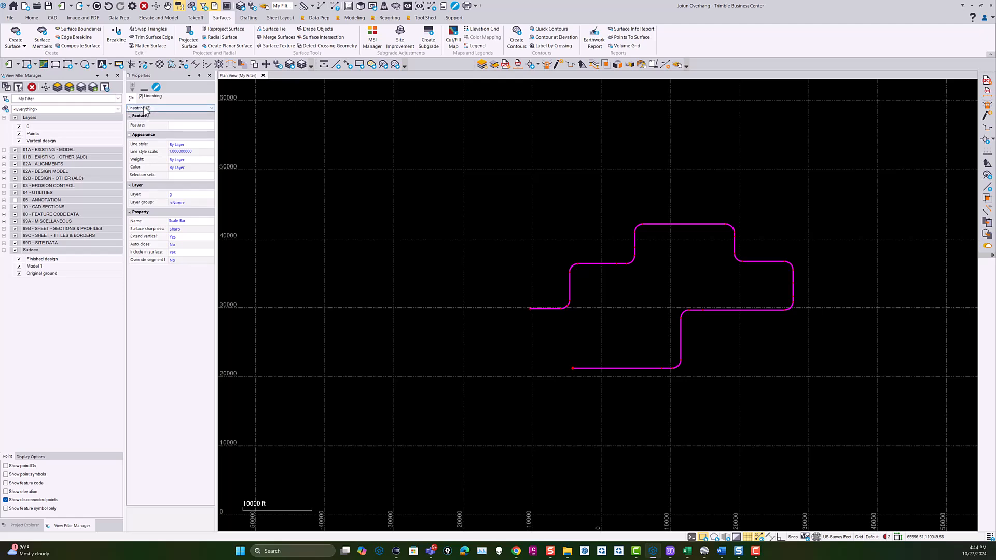
key(Escape)
Inspect the joined line by selecting it on its left end, lower edge and right-hand segments in turn.
click(602, 265)
key(Escape)
click(550, 308)
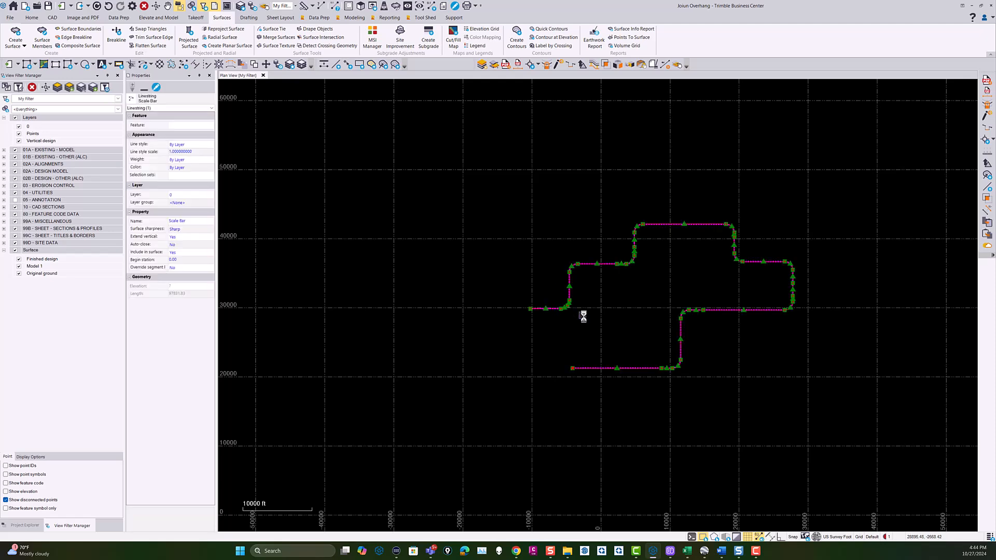
key(Escape)
click(594, 368)
key(Escape)
click(734, 309)
key(Escape)
click(772, 261)
key(Escape)
Select the whole route again and inspect the linestring along its uppermost edge.
drag(511, 157, 499, 148)
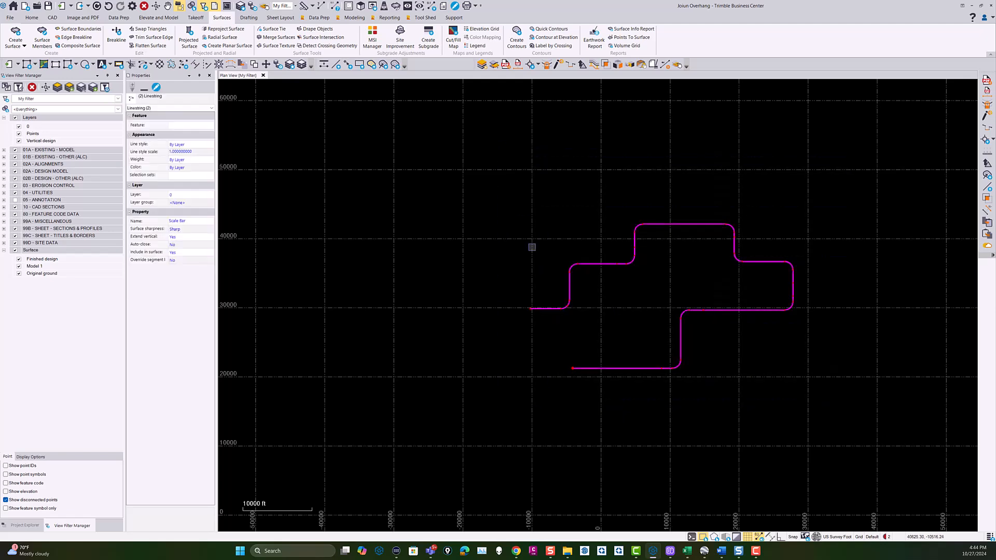
ctrl+click(541, 311)
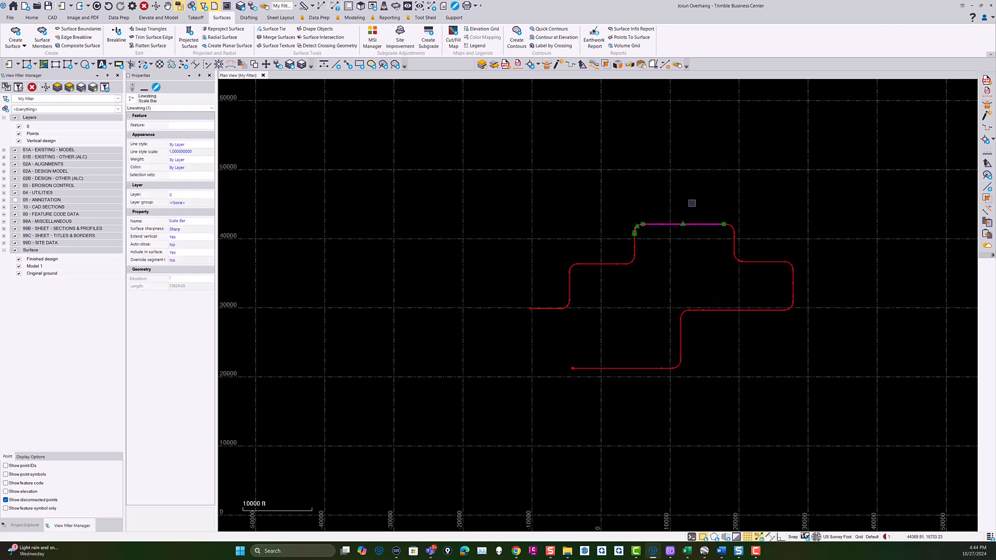
key(Escape)
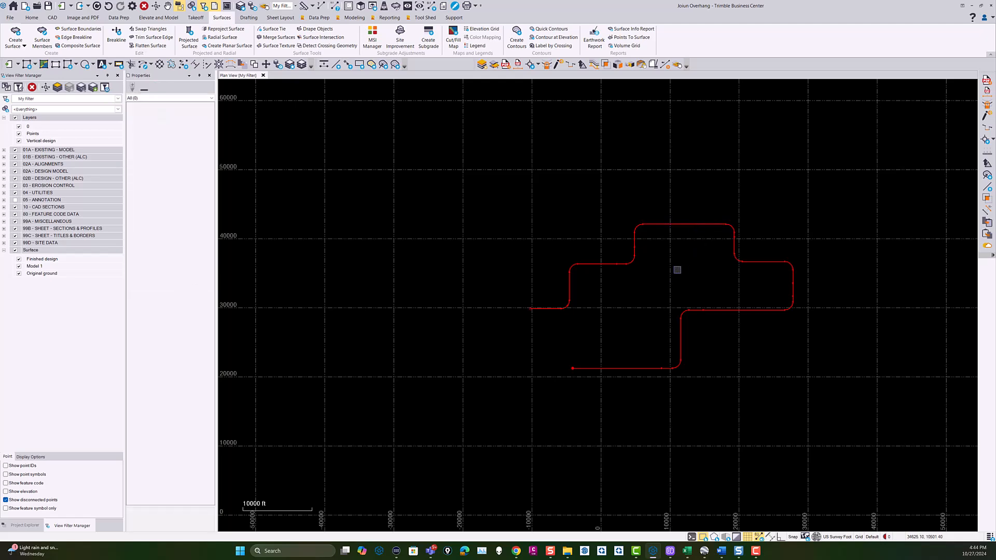
scroll(698, 260, down, 2)
middle_drag(735, 311, 633, 284)
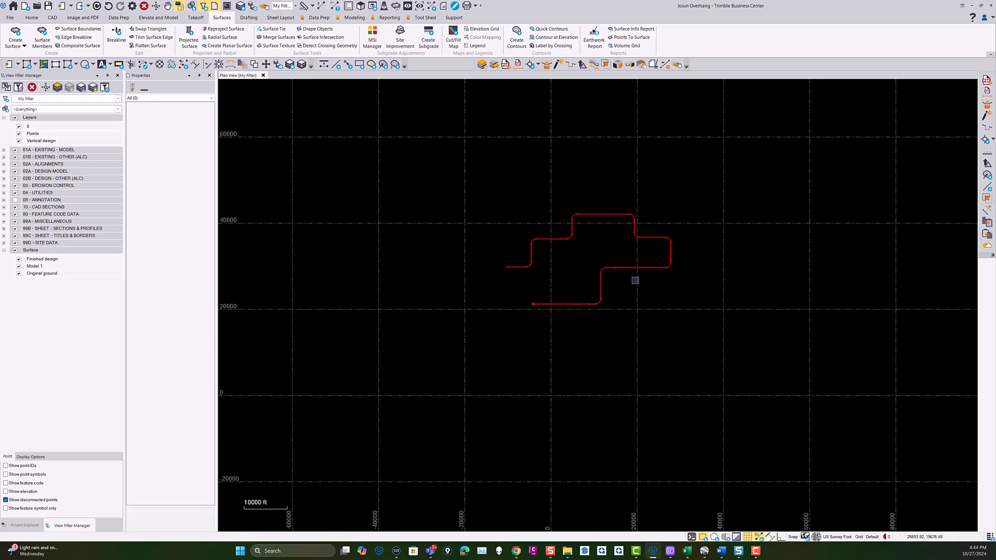